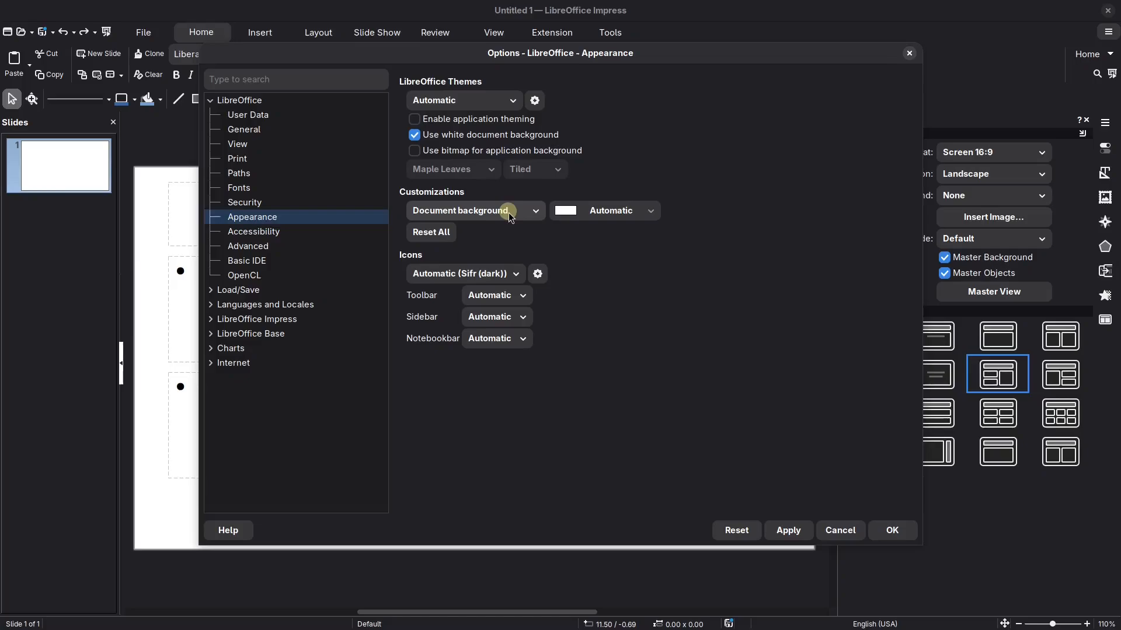
left_click(507, 212)
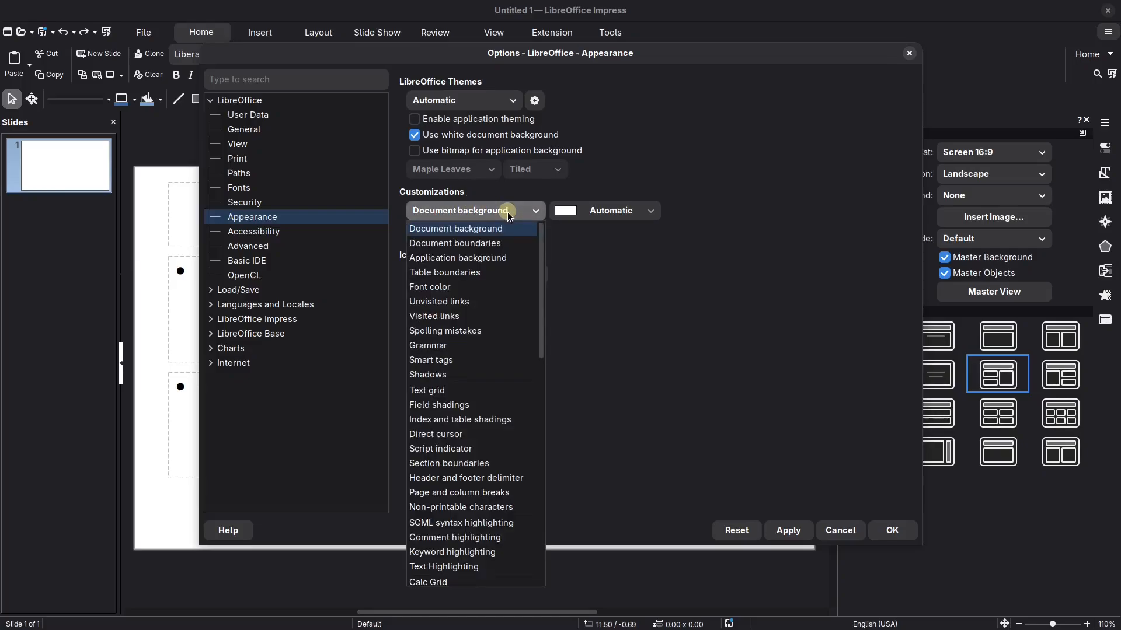
left_click(506, 212)
left_click(492, 103)
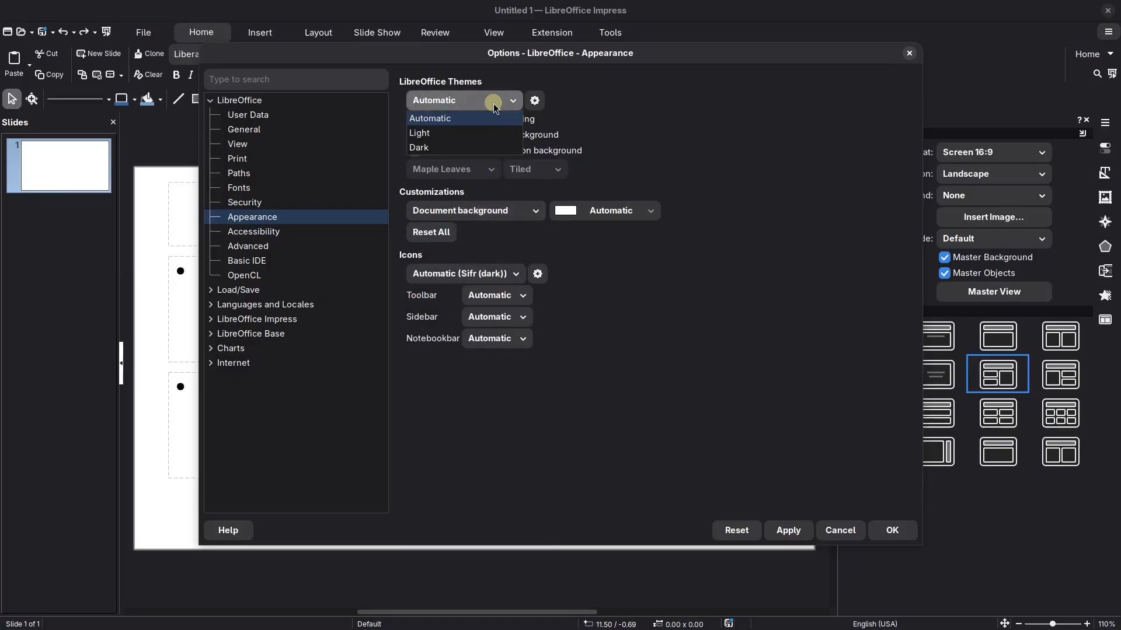
left_click(493, 103)
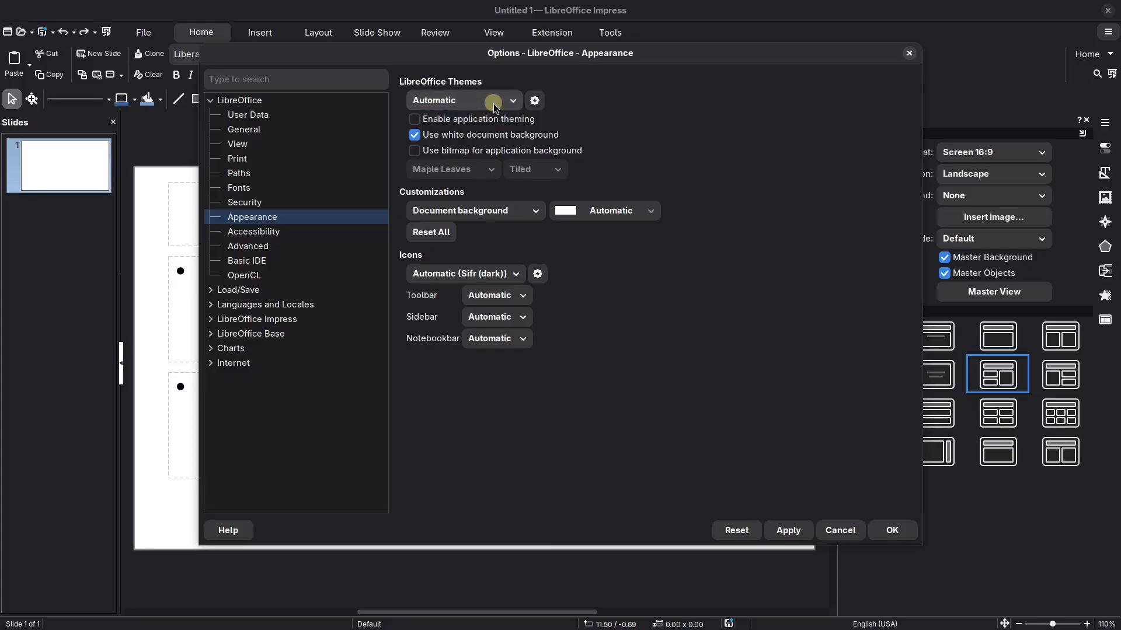
Change the icon theme in the Appearance options to Colibre
left_click(513, 274)
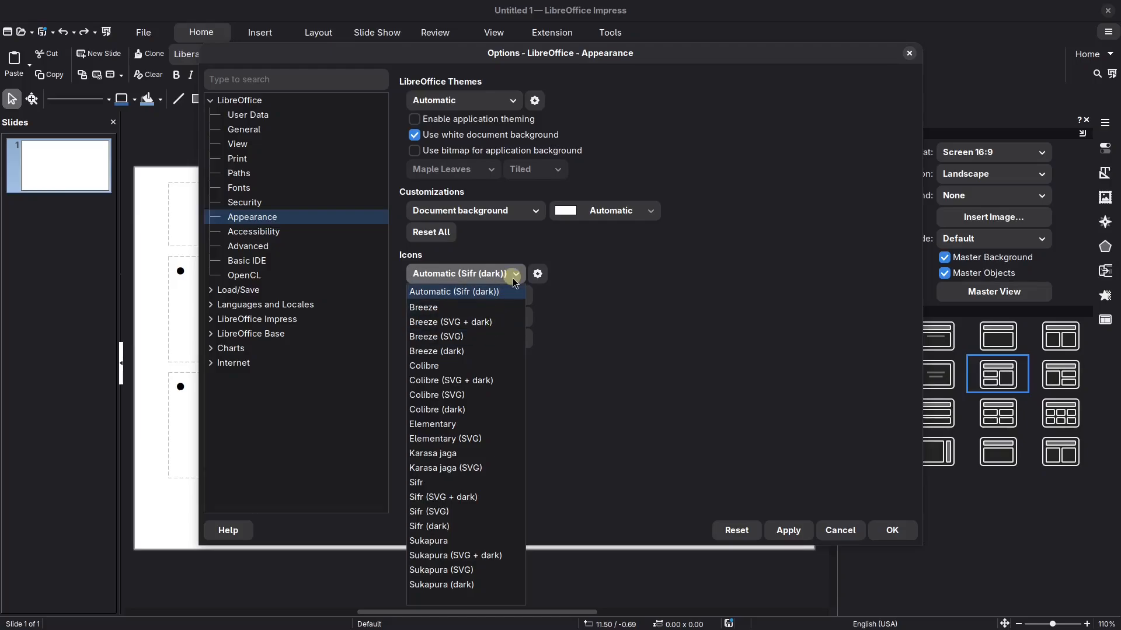
left_click(480, 366)
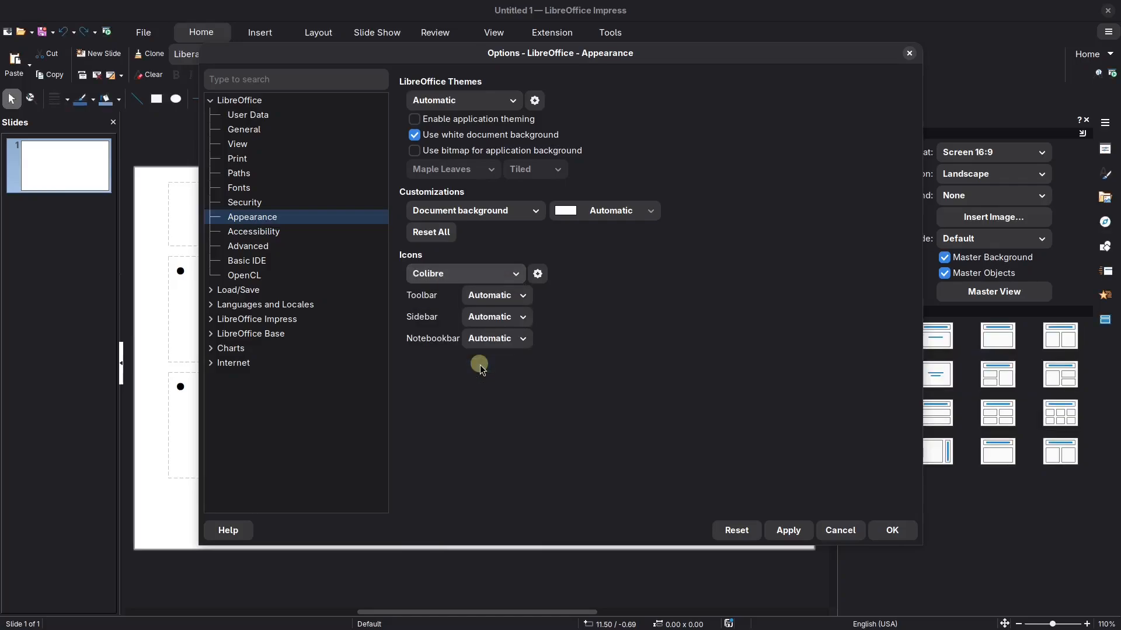
left_click(498, 297)
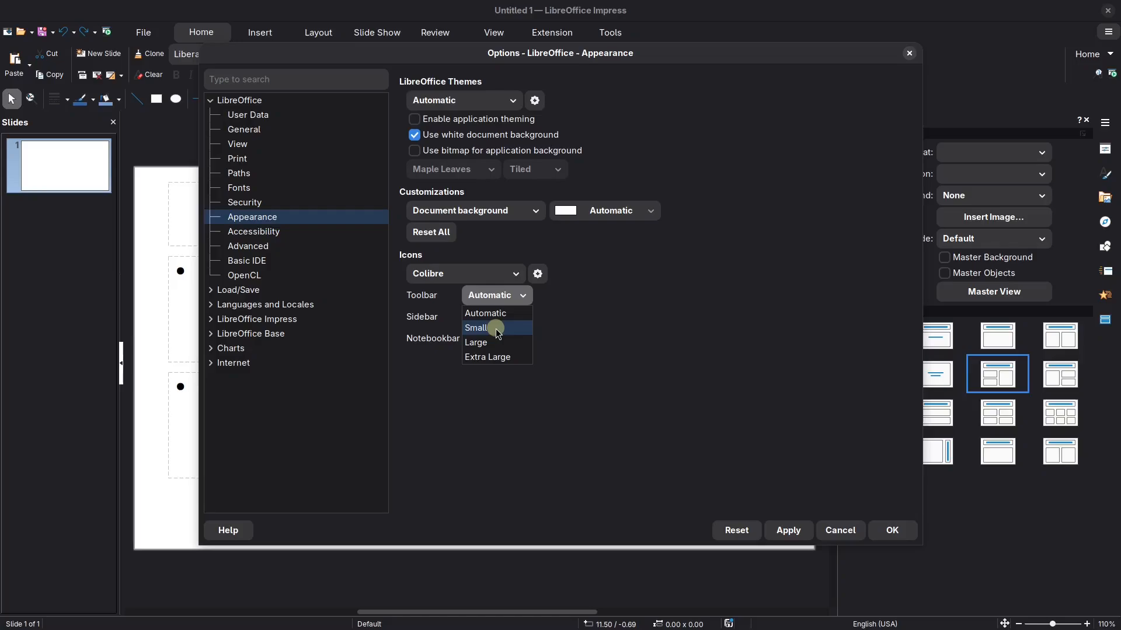
left_click(595, 343)
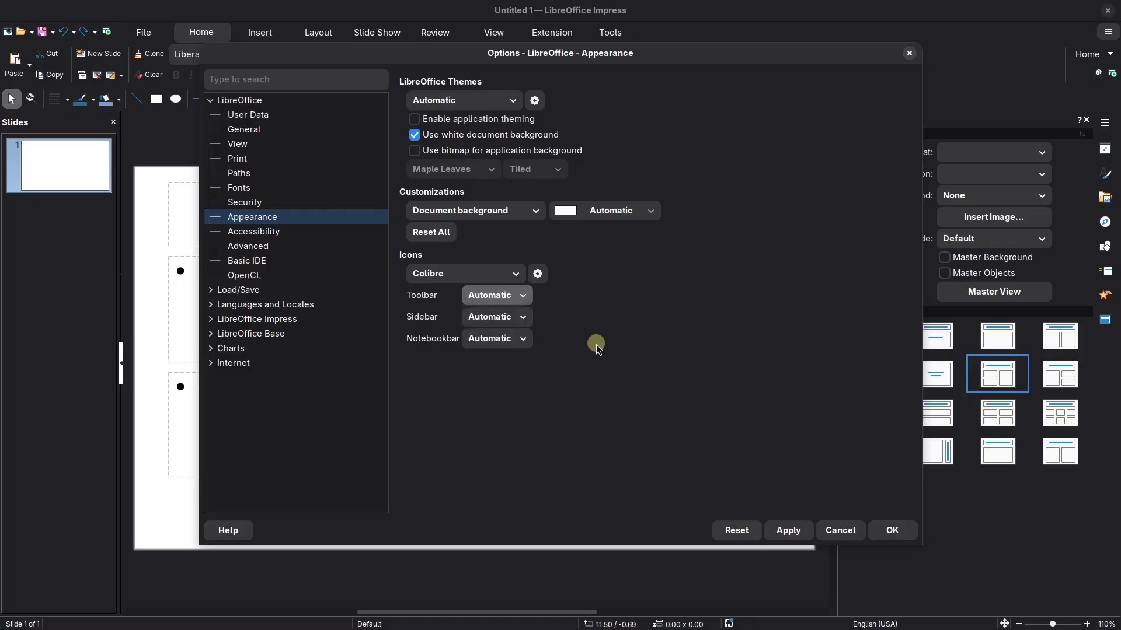
left_click(516, 325)
left_click(513, 317)
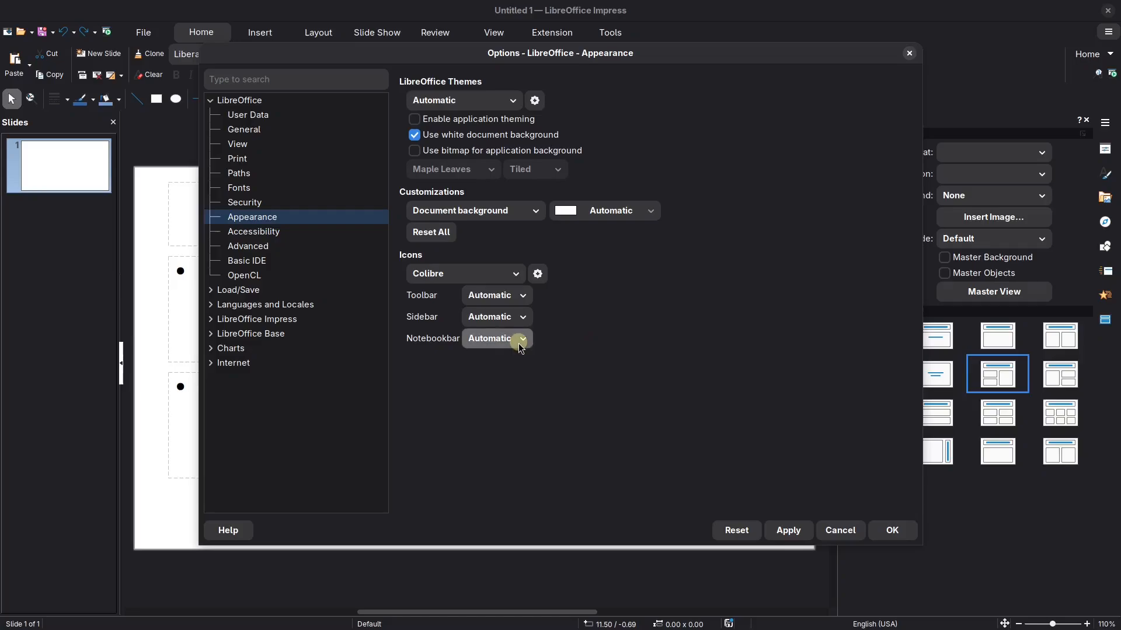
left_click(521, 344)
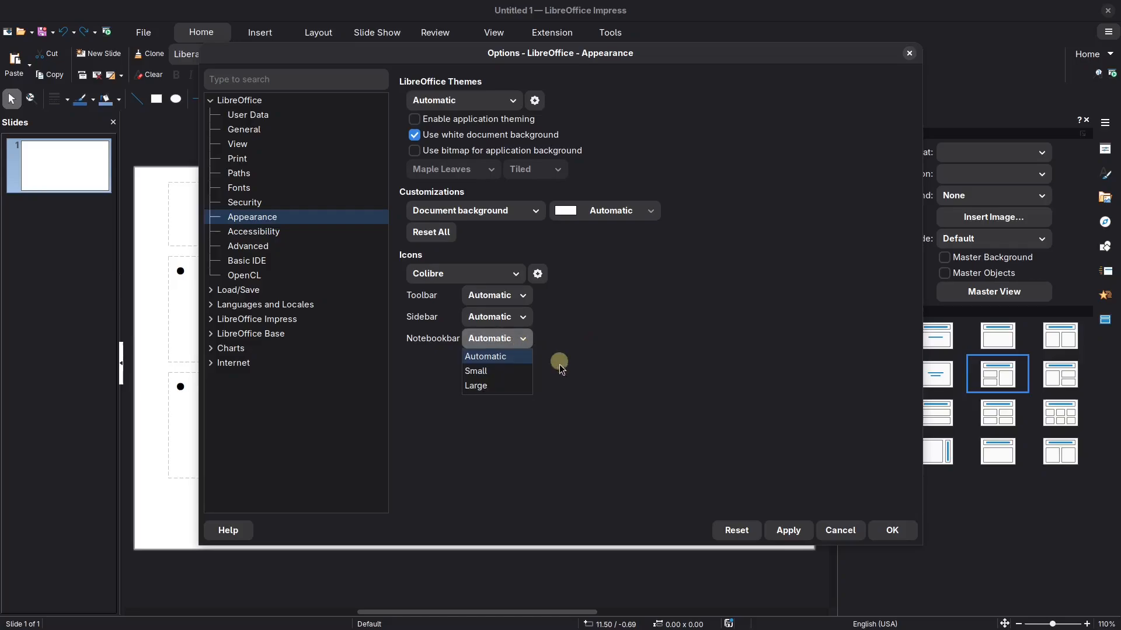
left_click(548, 381)
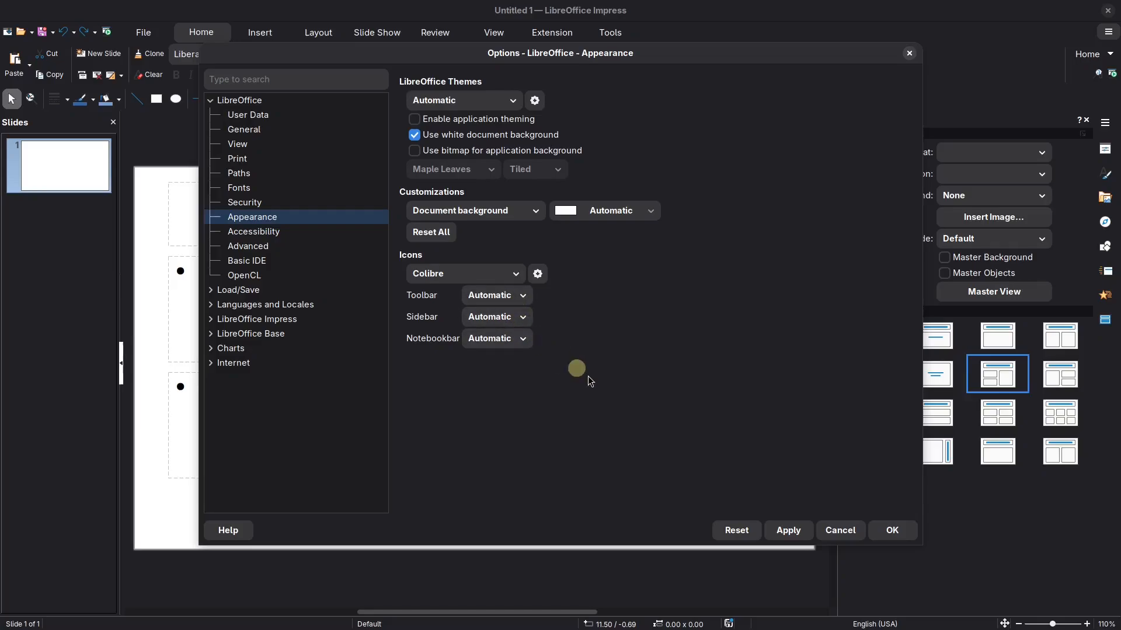
In the general Load/Save options, set presentations to always save as PowerPoint 2007–365 (*.pptx) and disable the warning for non-ODF or non-default formats
left_click(209, 290)
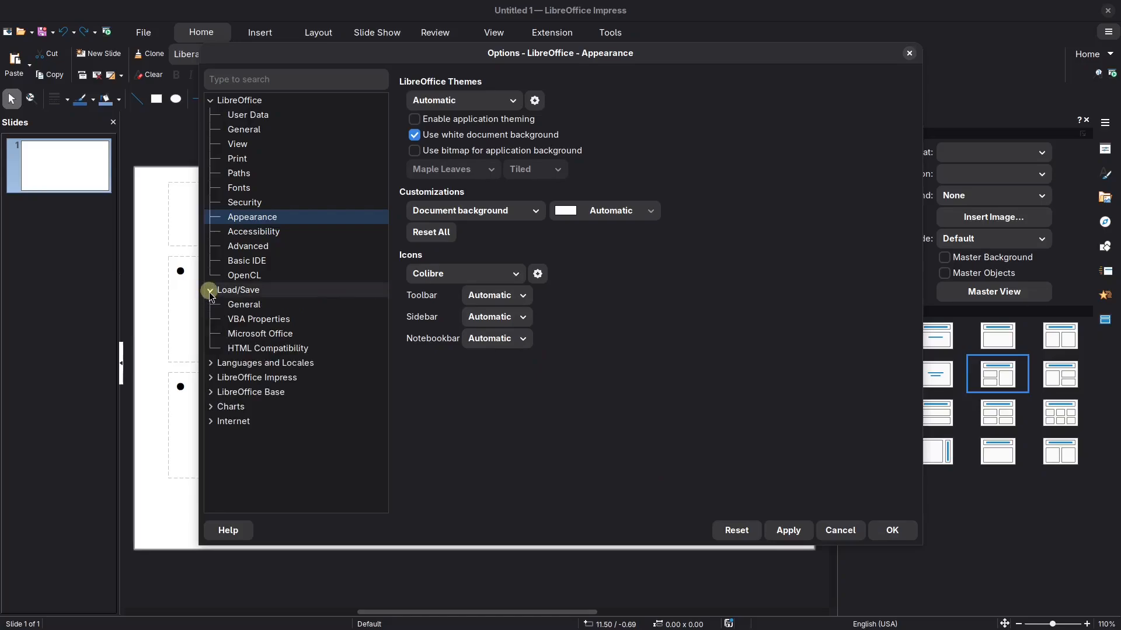
left_click(242, 306)
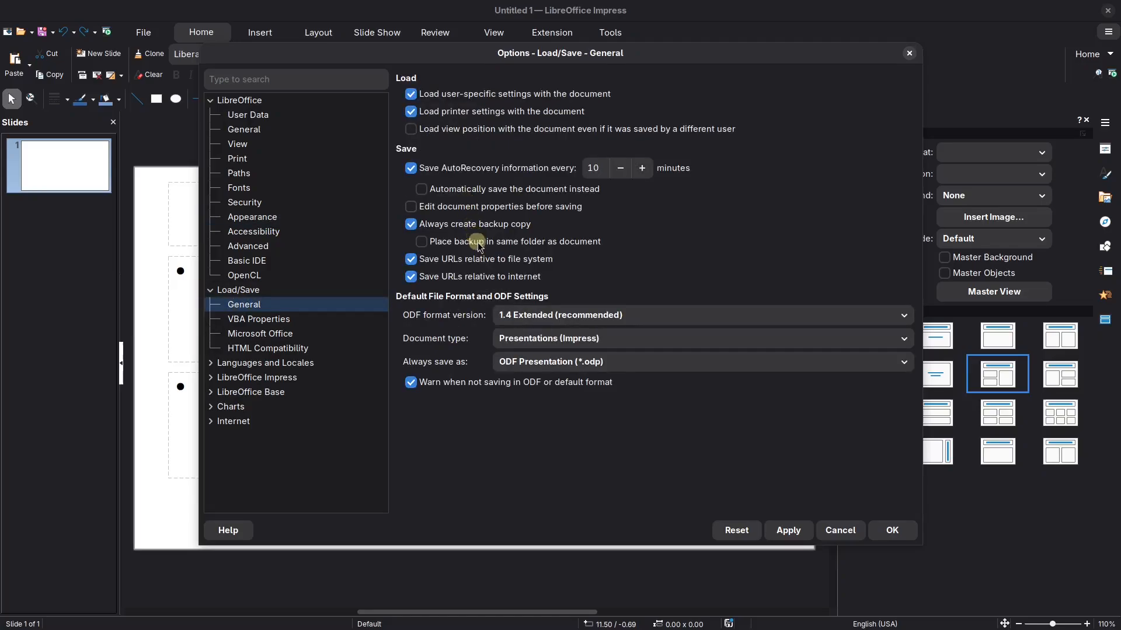
left_click(519, 362)
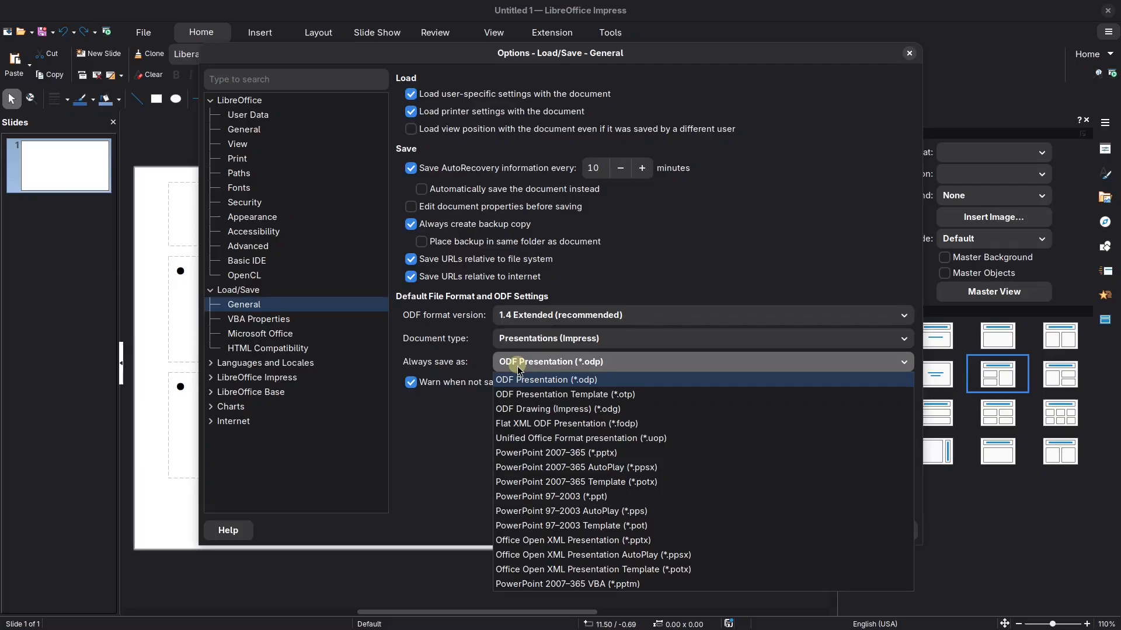
left_click(530, 454)
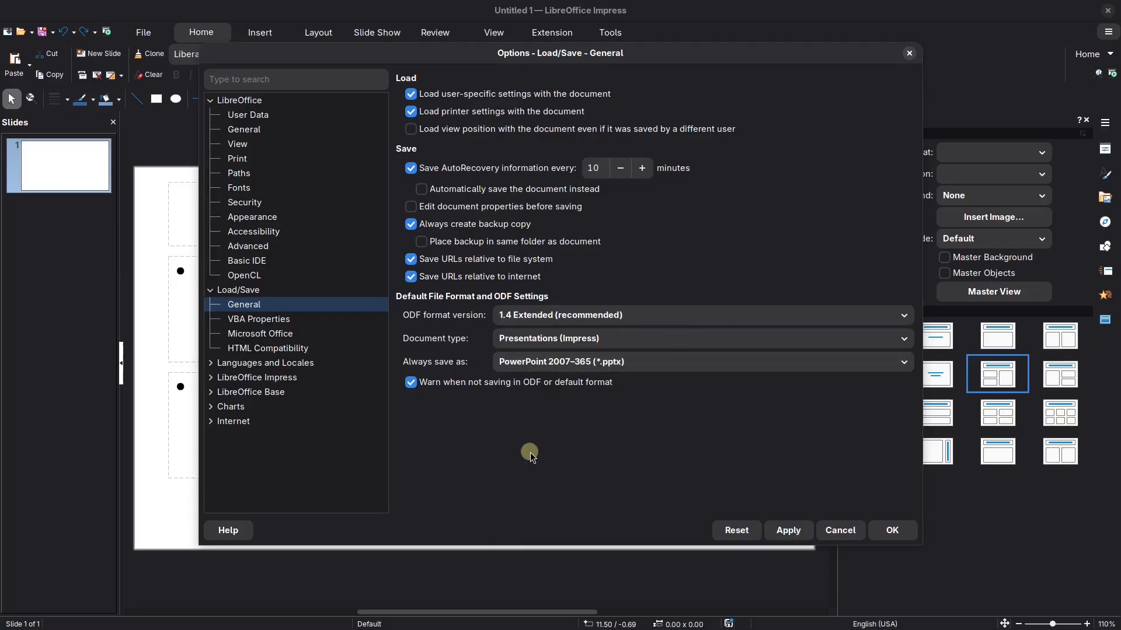
left_click(412, 383)
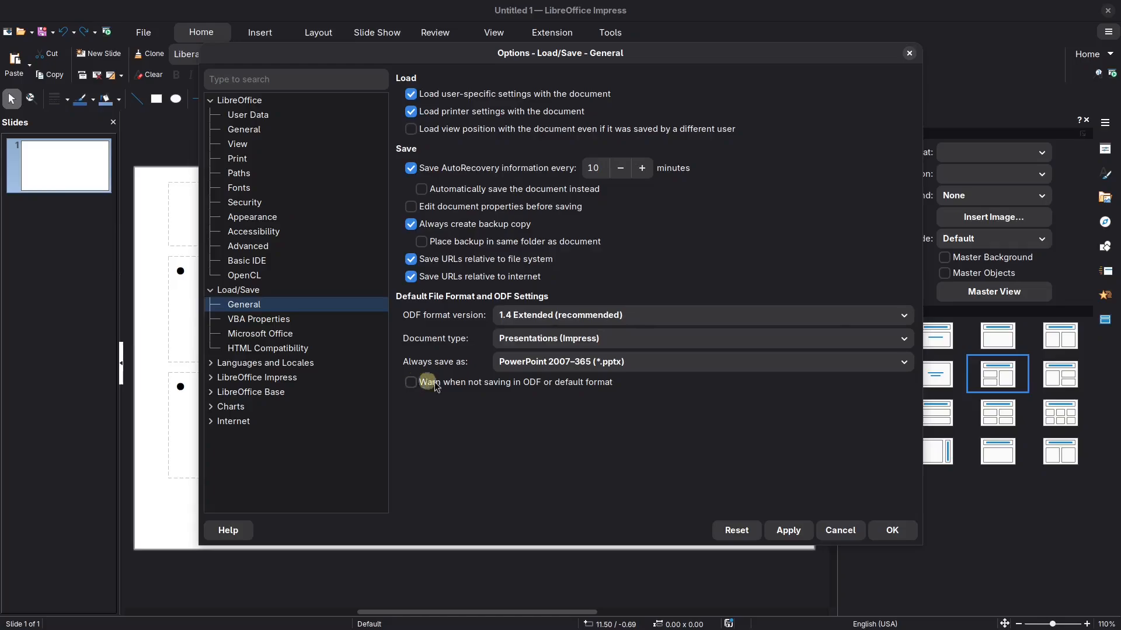
Set the default save format for presentations to ODF Presentation (*.odp)
left_click(534, 369)
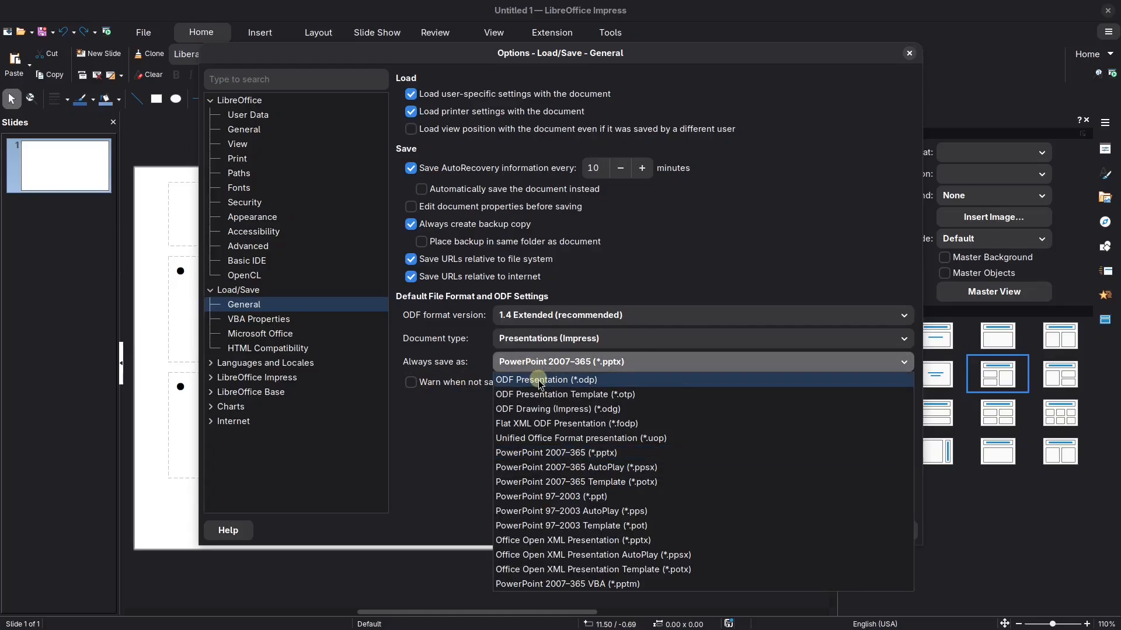
left_click(538, 381)
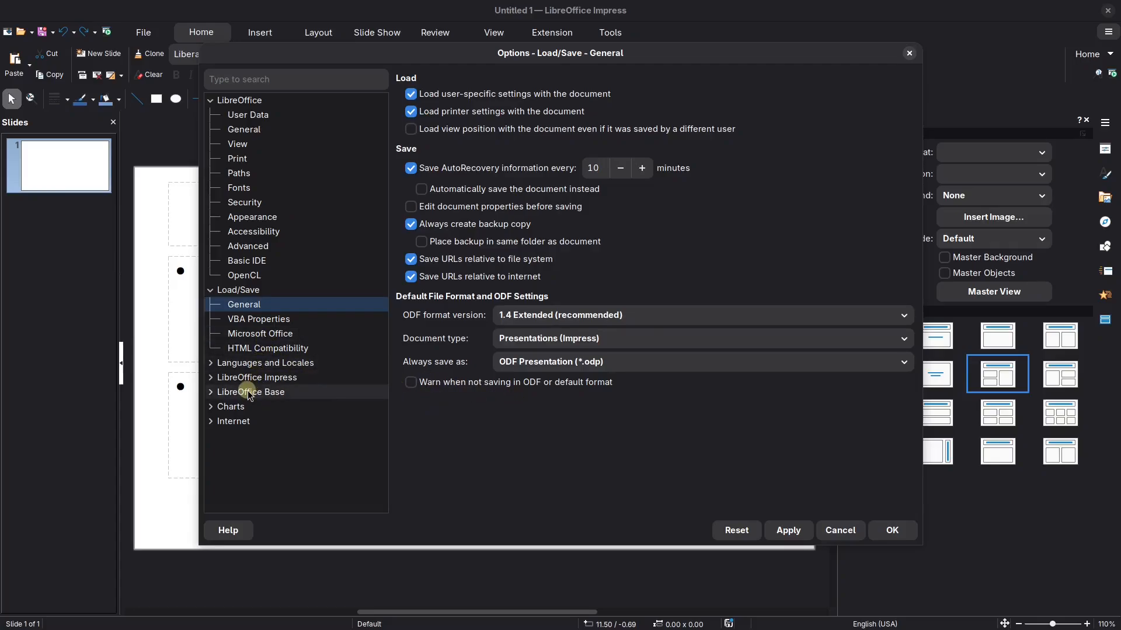
Make the grid visible in the LibreOffice Impress grid options, then apply the settings and close the dialog
left_click(211, 379)
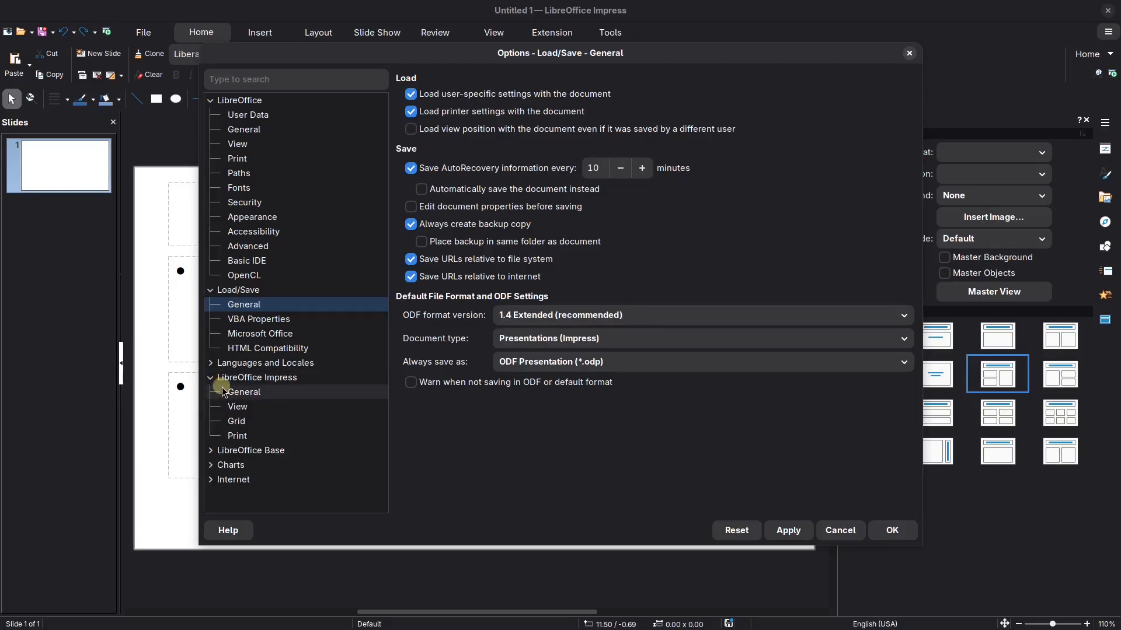
left_click(237, 422)
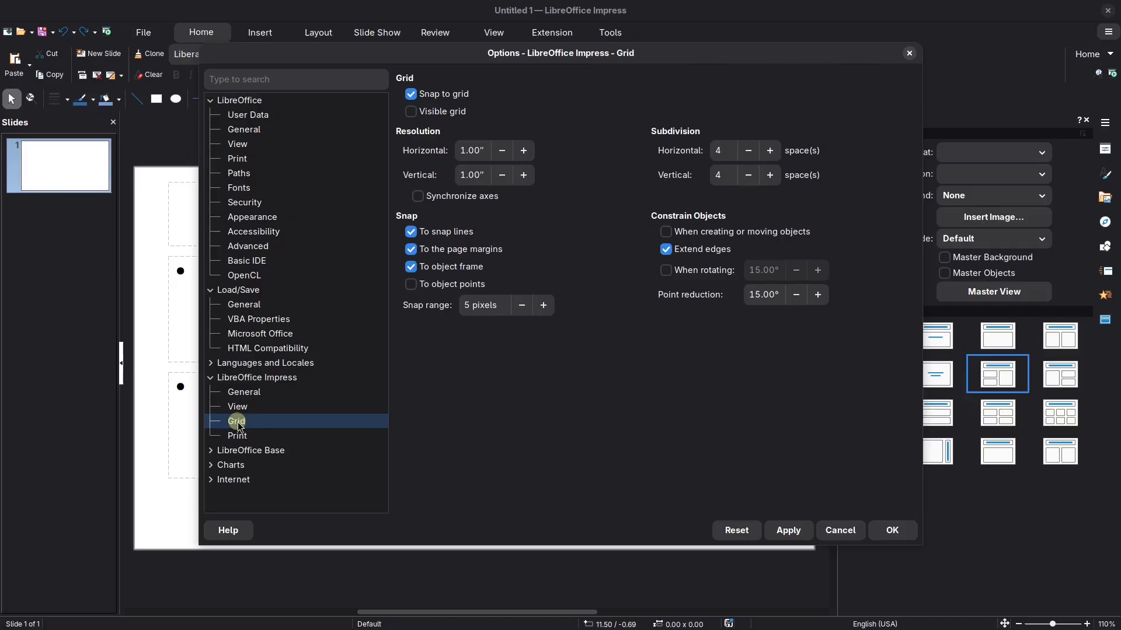
left_click(411, 112)
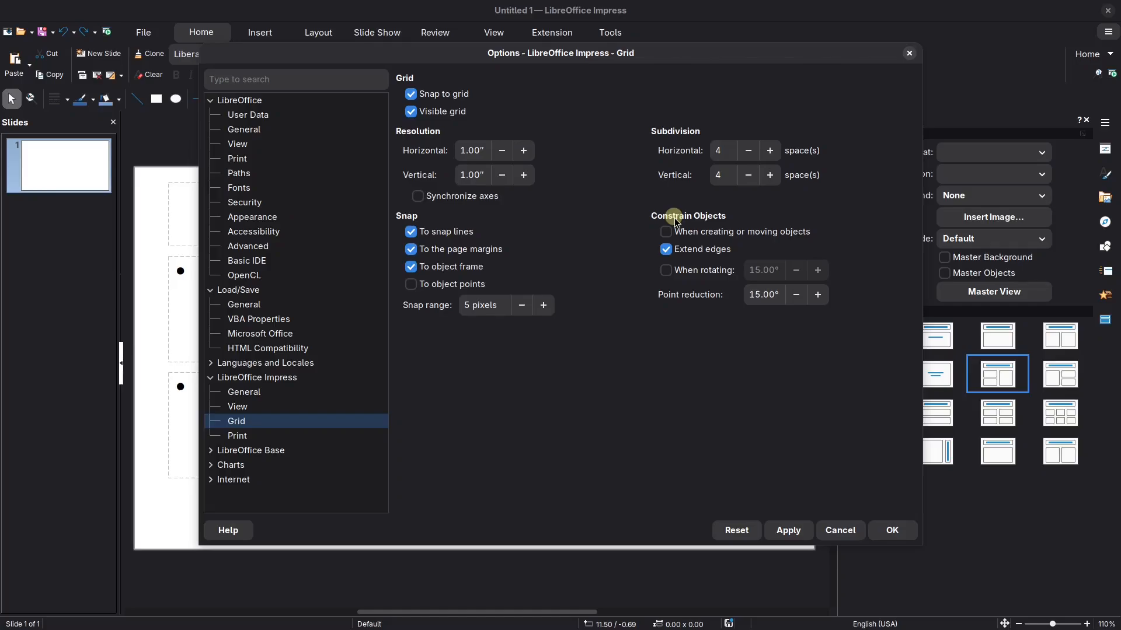
left_click(787, 532)
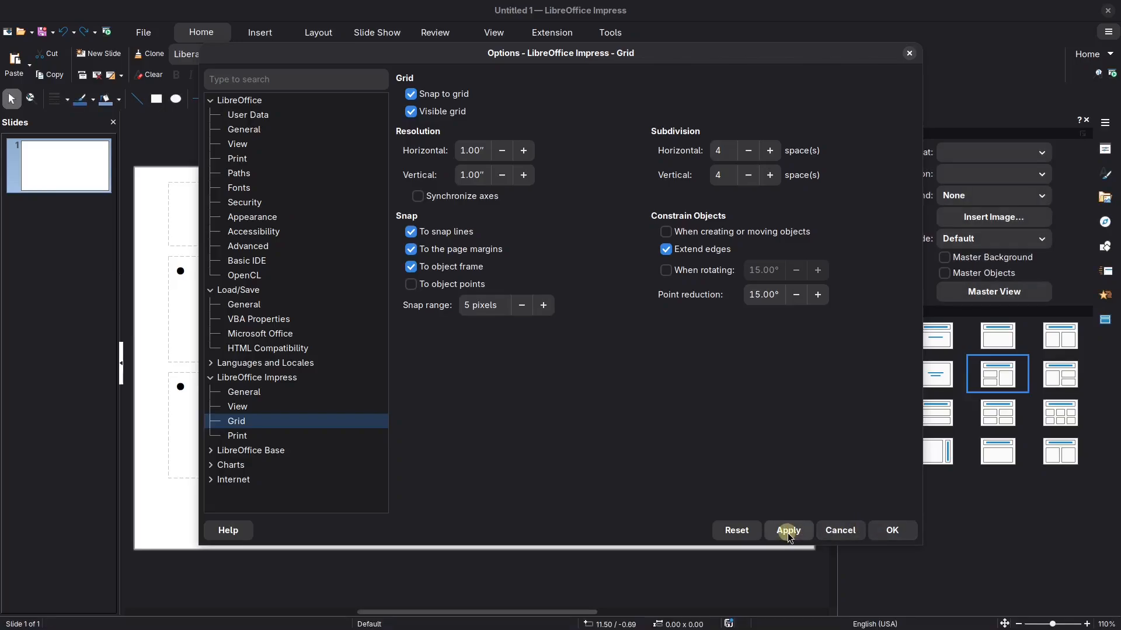
left_click(887, 534)
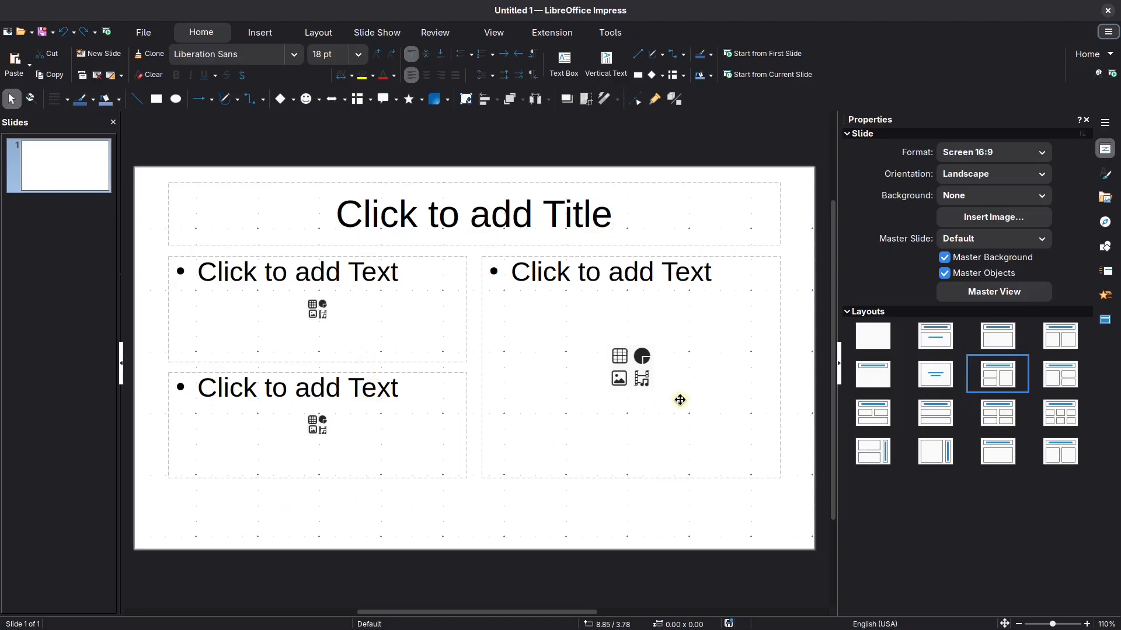
Change the slide to the layout that contains only a title placeholder
left_click(990, 349)
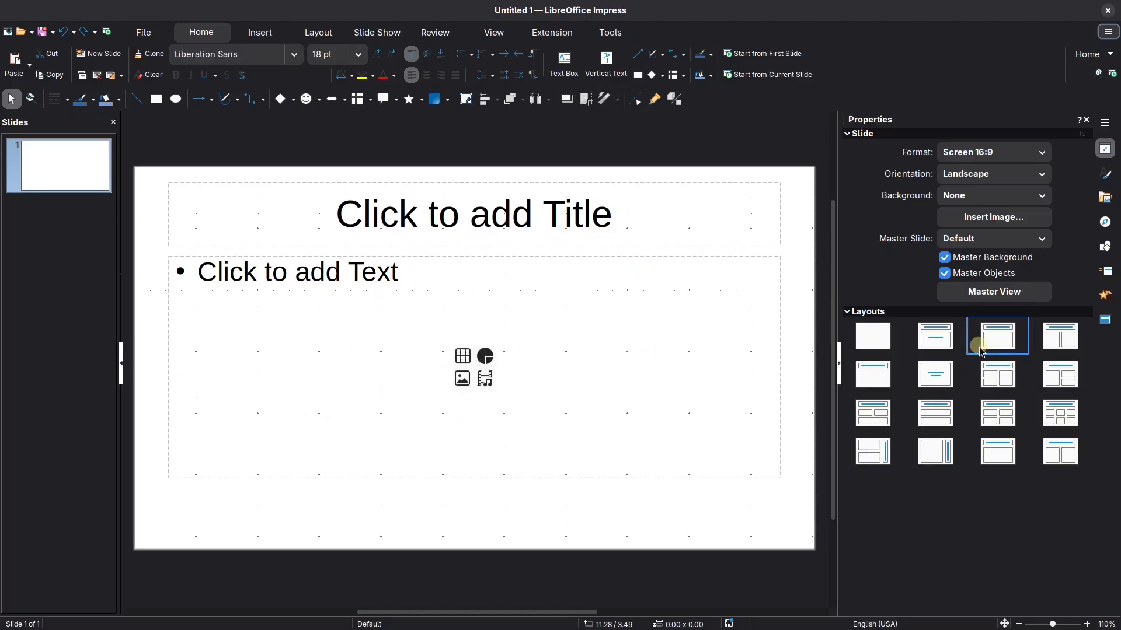
left_click(881, 380)
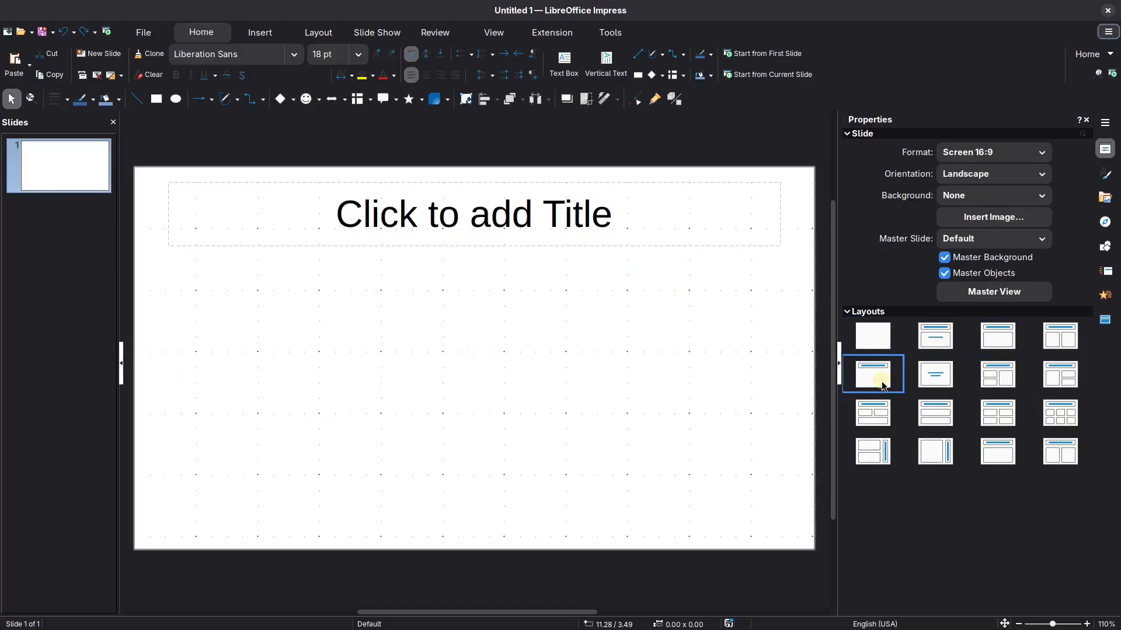
Left-align the text of the slide's title placeholder and set its font size to 24 pt
left_click(498, 246)
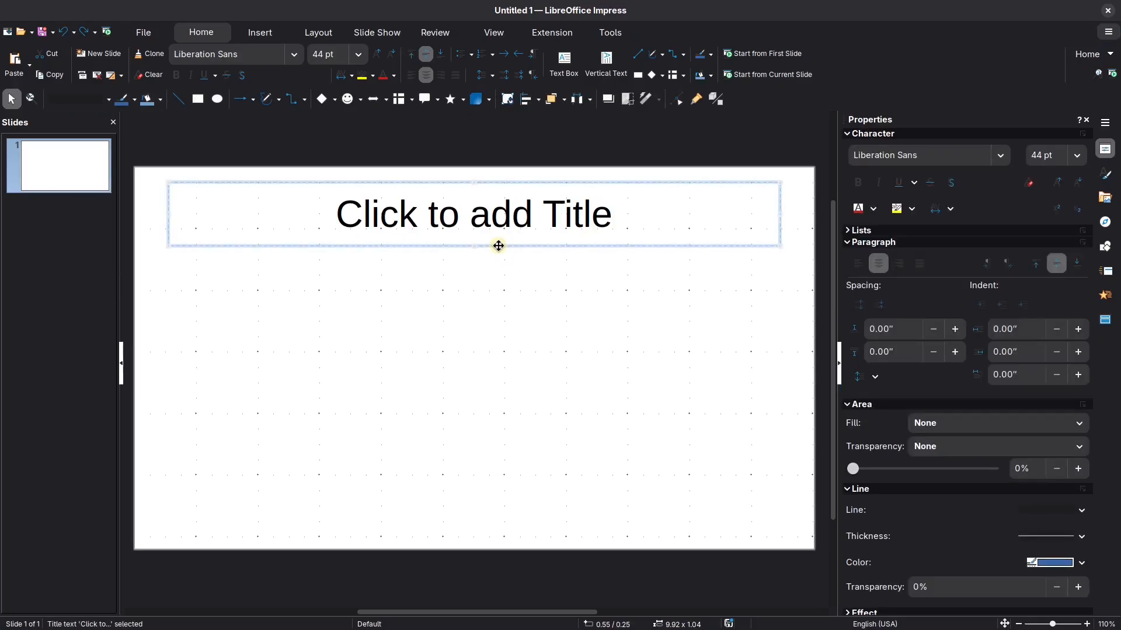
key("ctrl+l")
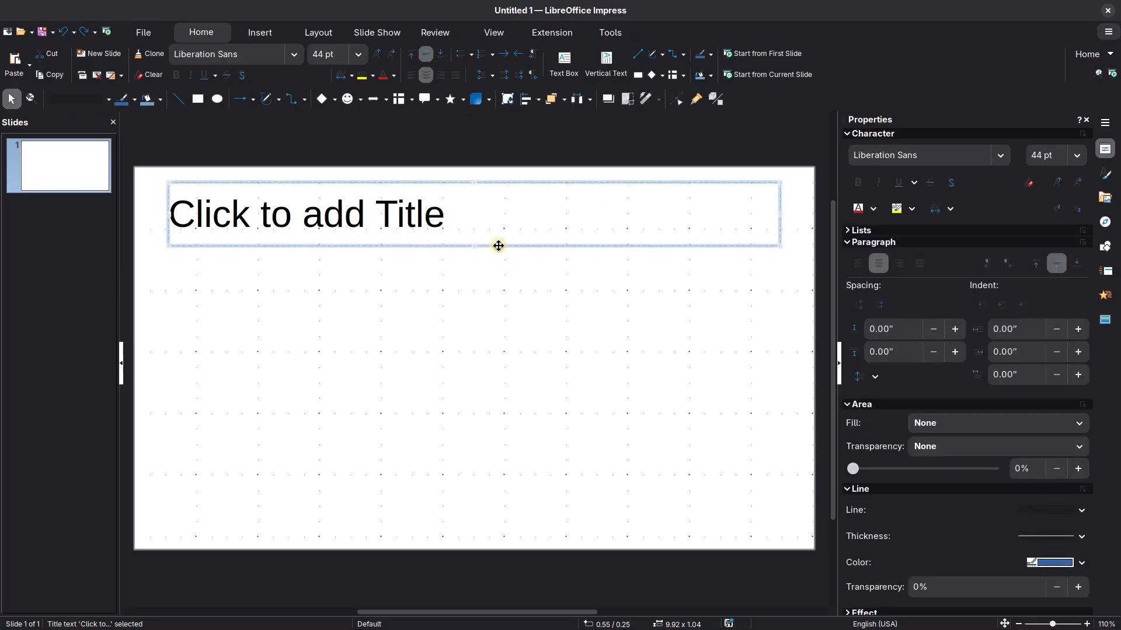
left_click(1077, 155)
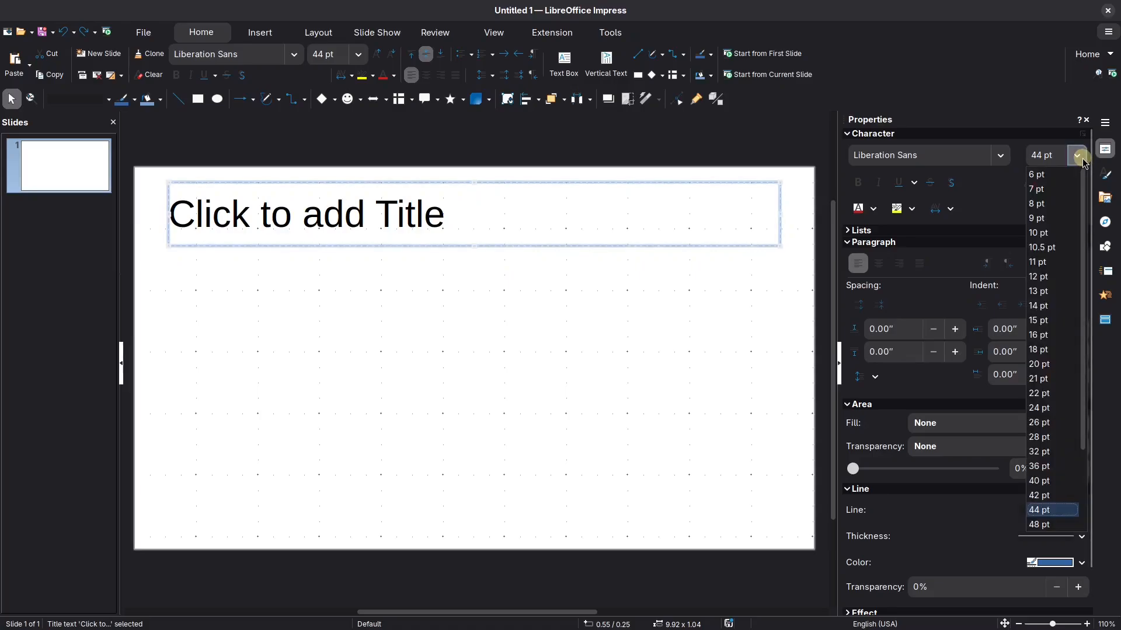
left_click(1046, 306)
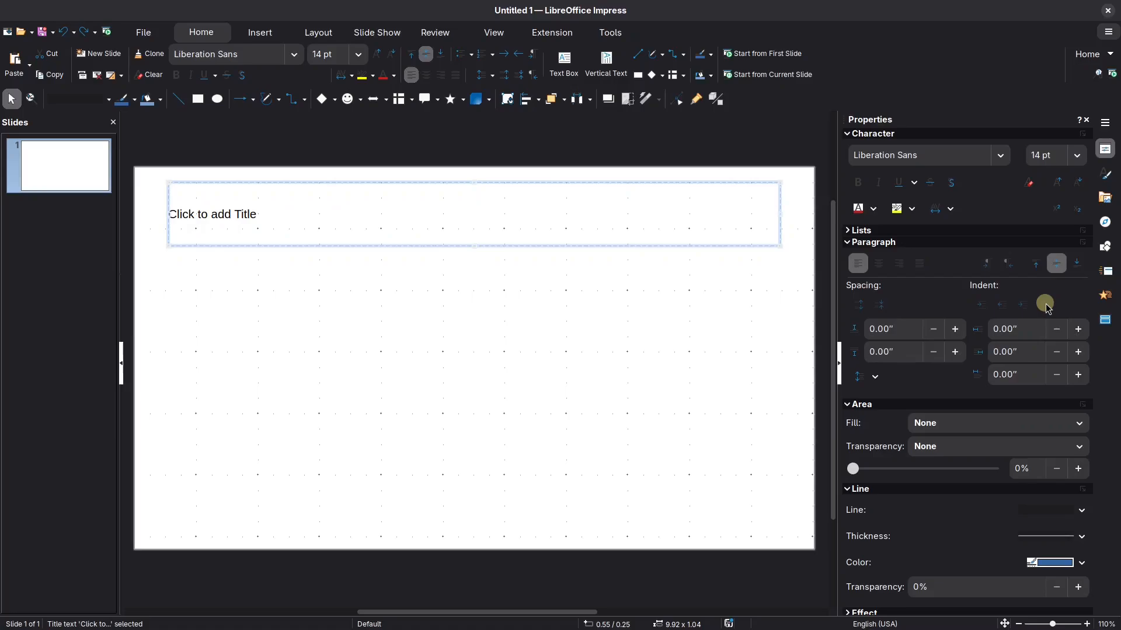
left_click(1077, 155)
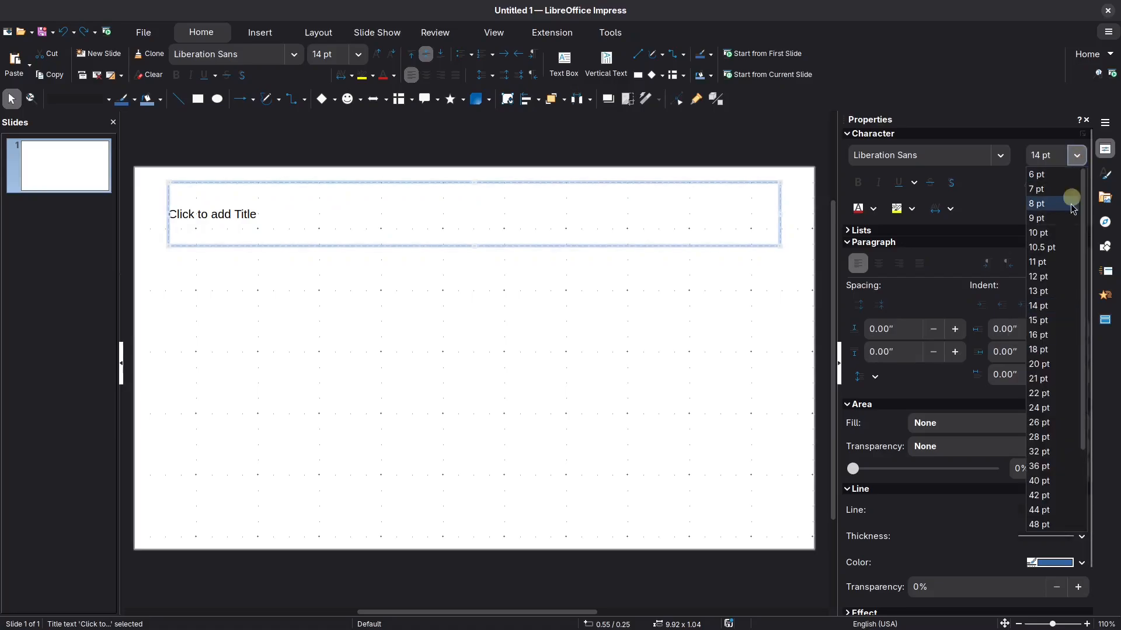
left_click(1040, 407)
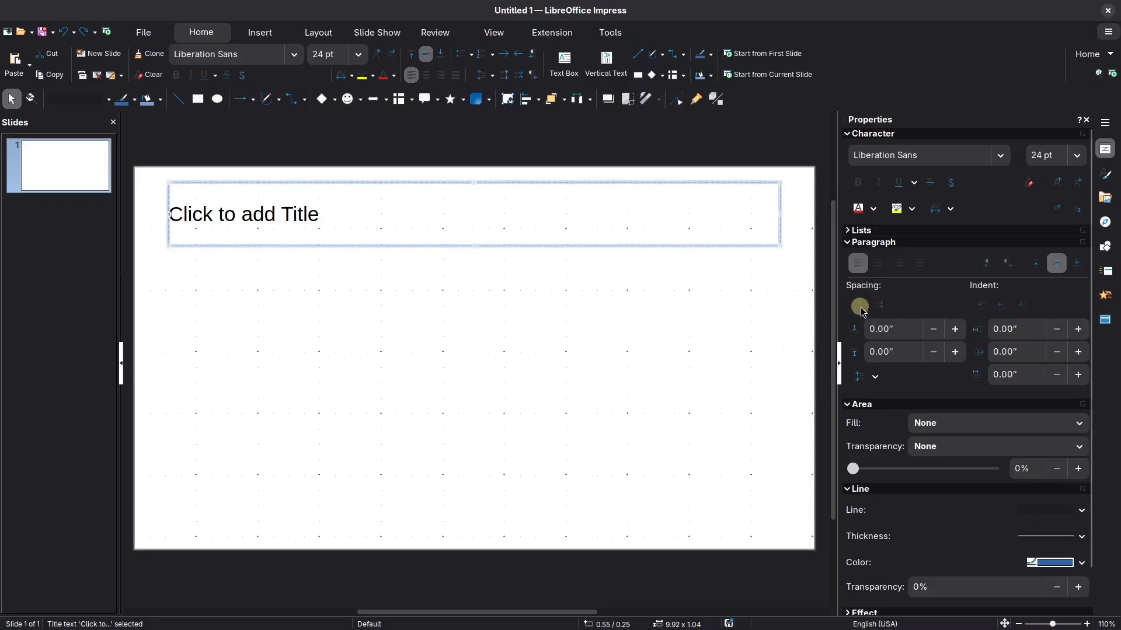
left_click(721, 362)
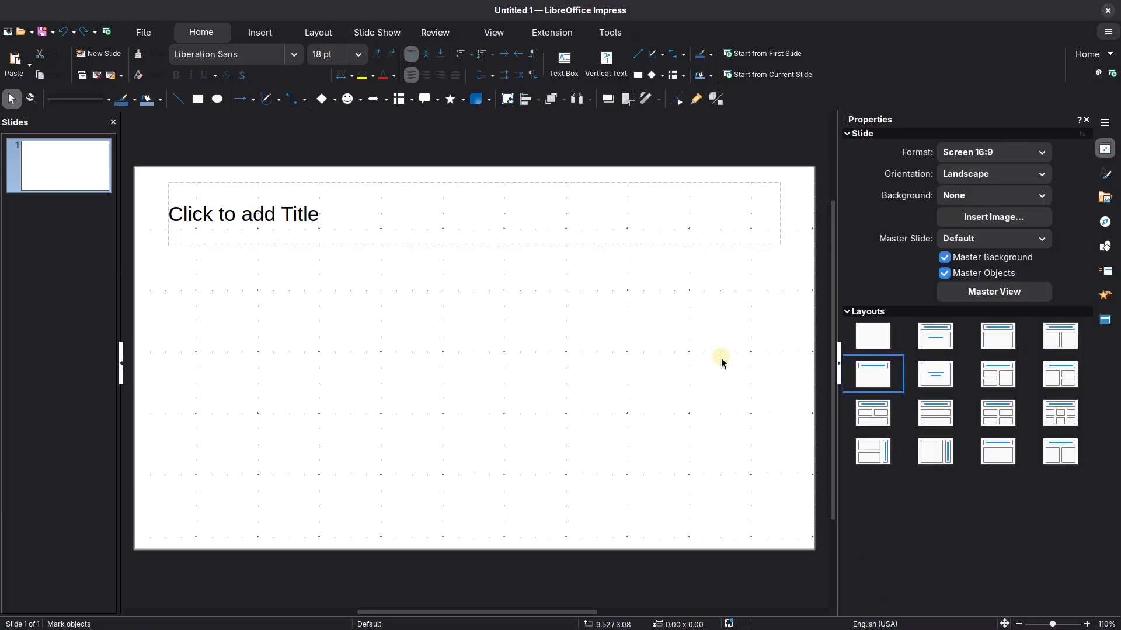
left_click(740, 247)
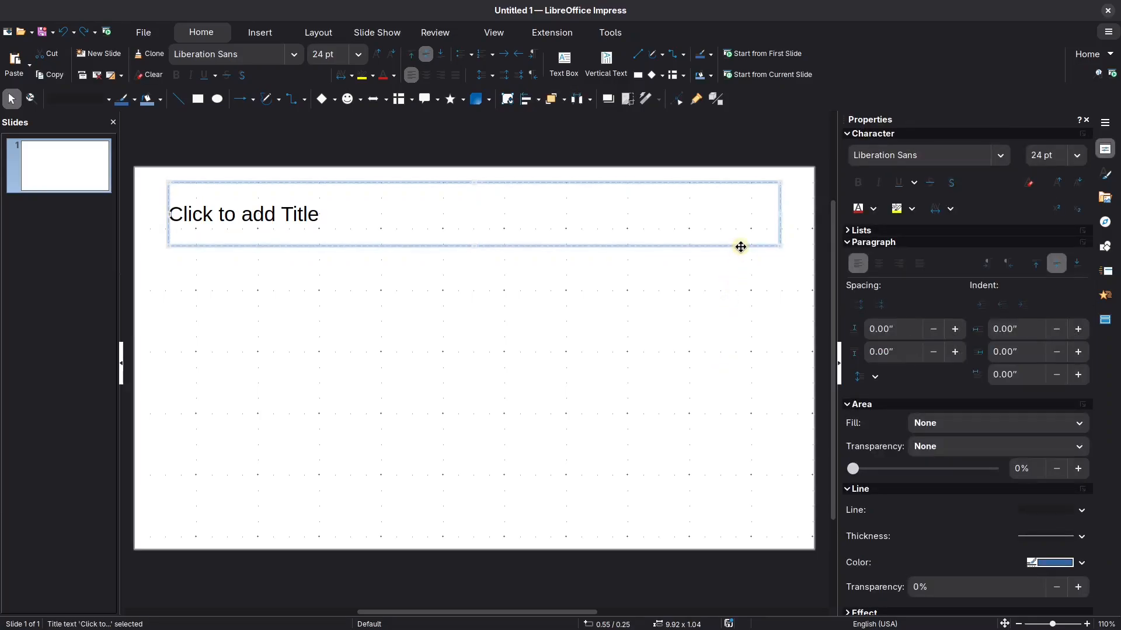
Set the icon theme to Colibre (dark) in the appearance options, apply it and close the options dialog
left_click(1108, 33)
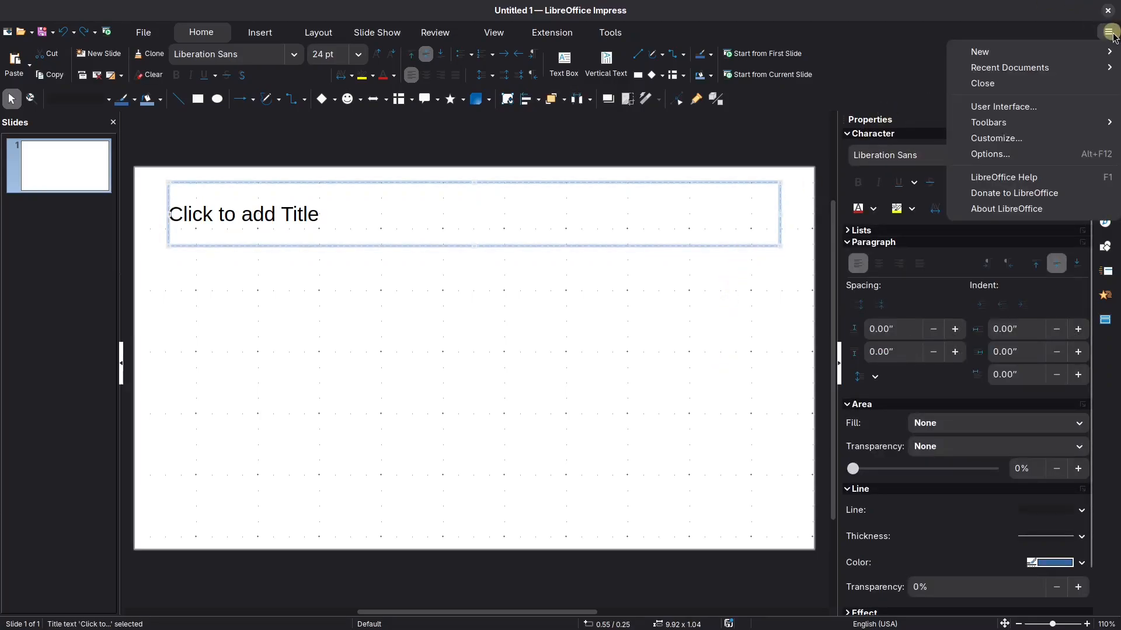
left_click(1030, 155)
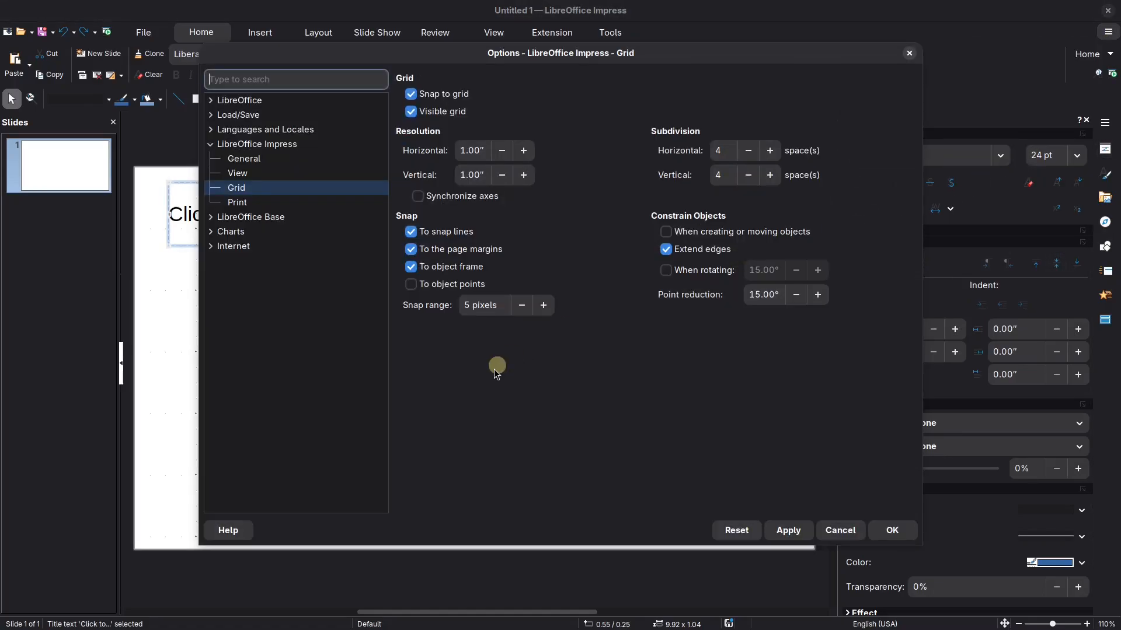
left_click(211, 101)
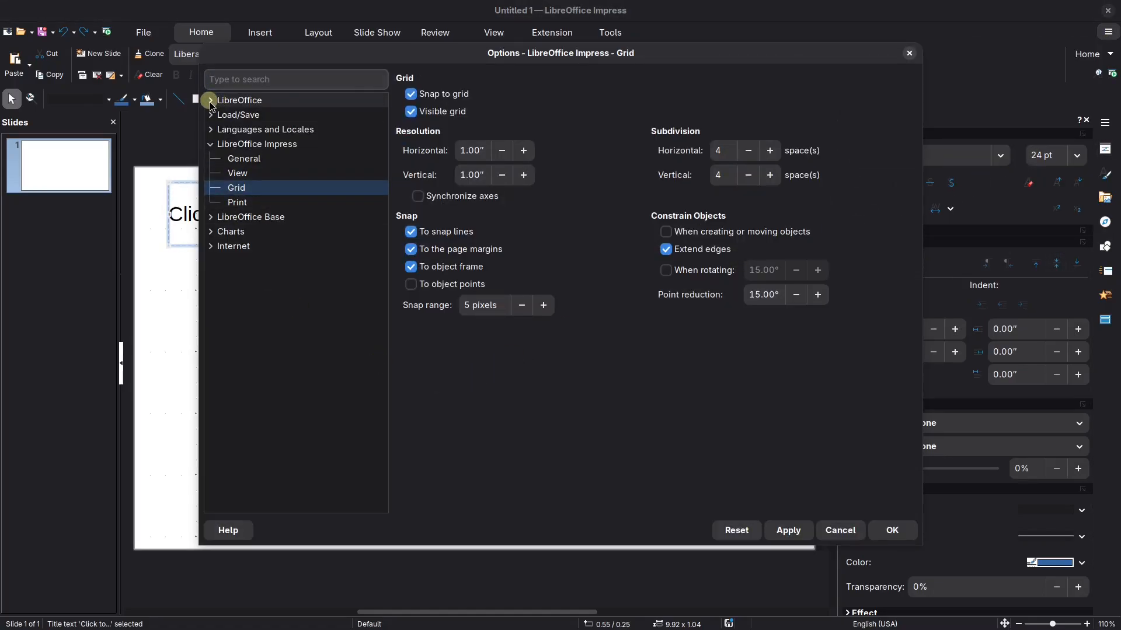
left_click(243, 219)
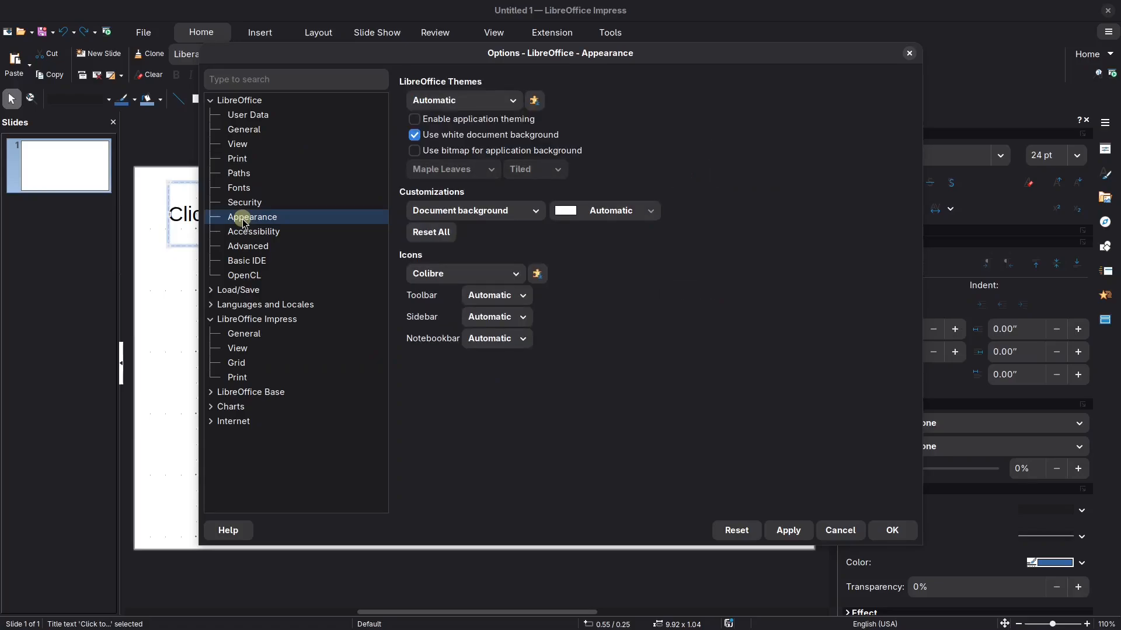
left_click(495, 277)
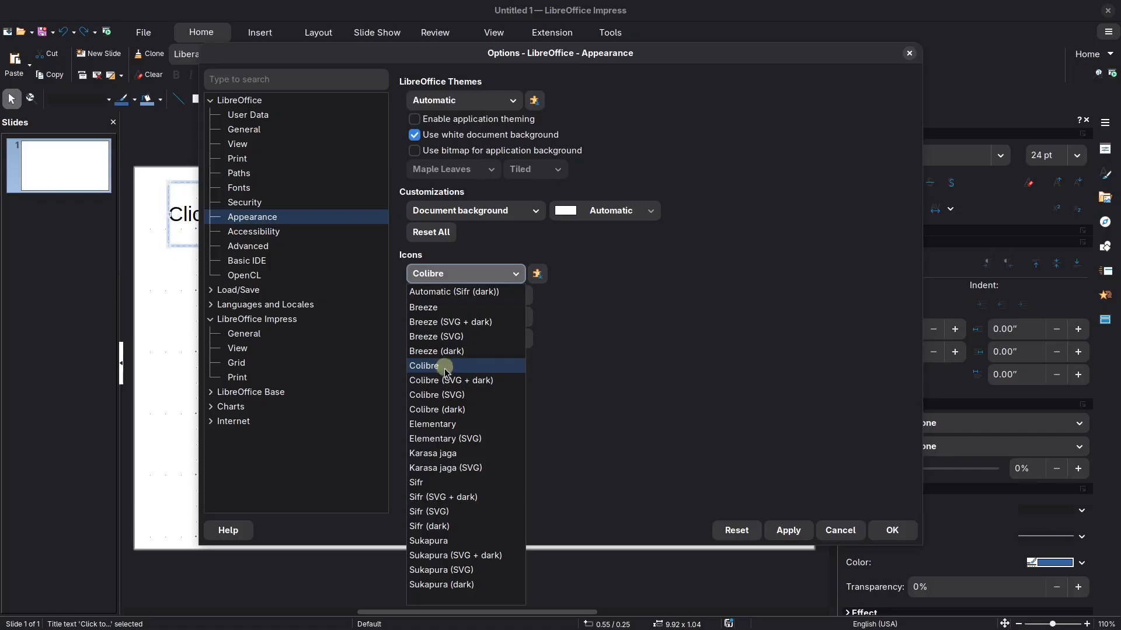
left_click(449, 411)
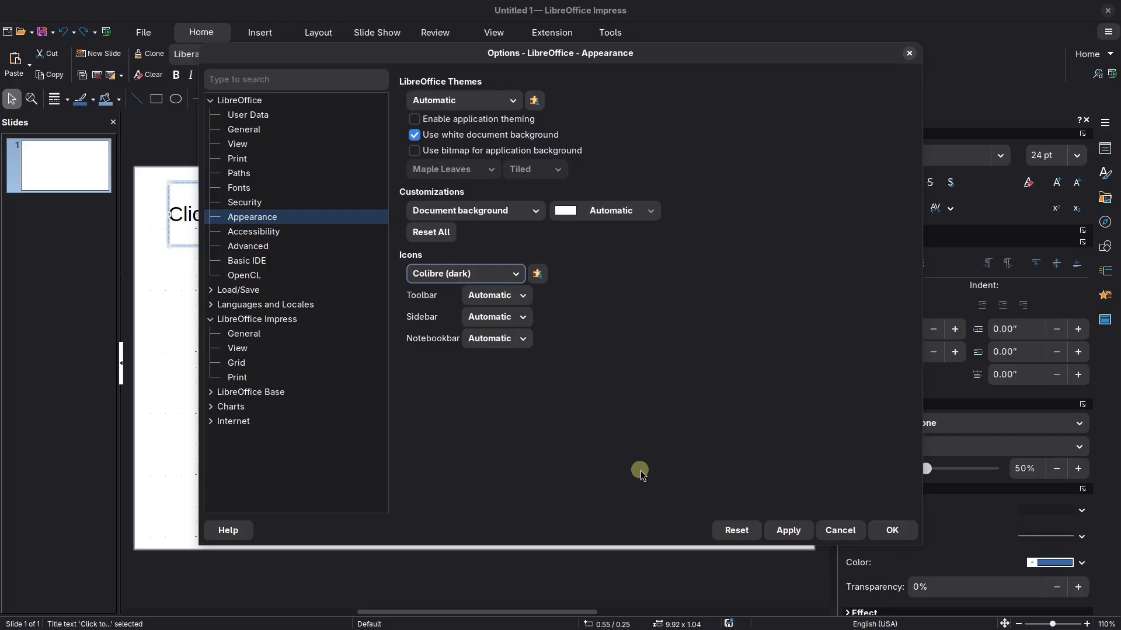
left_click(793, 532)
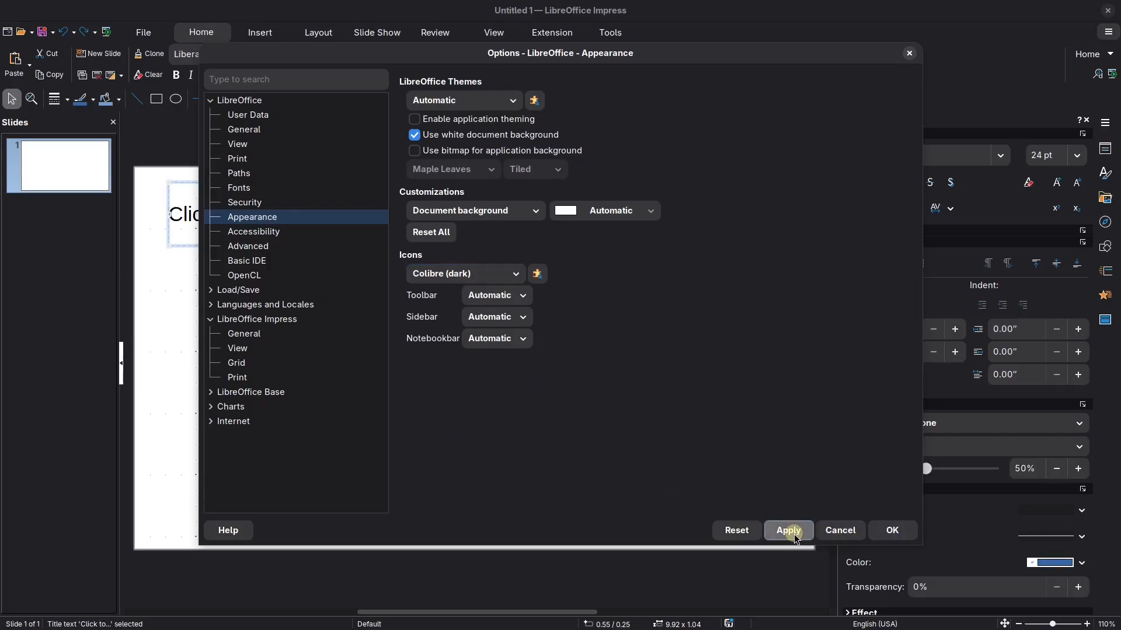
left_click(892, 529)
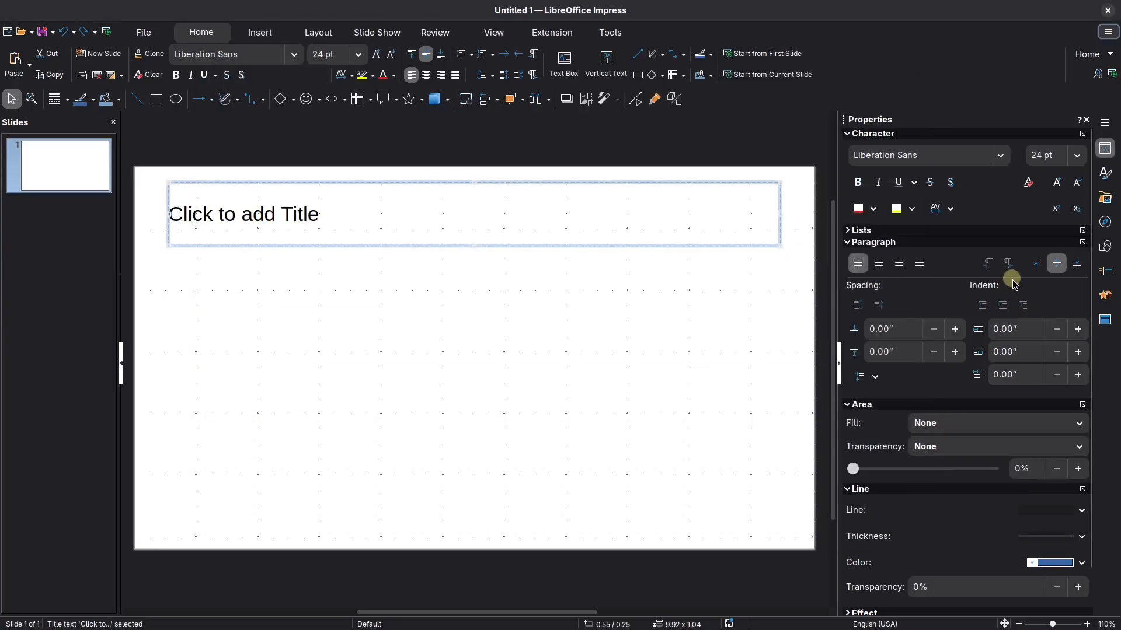
Format the title placeholder's text as bold 28 pt Adwaita Sans
left_click(1076, 155)
left_click(1048, 442)
key("ctrl+b")
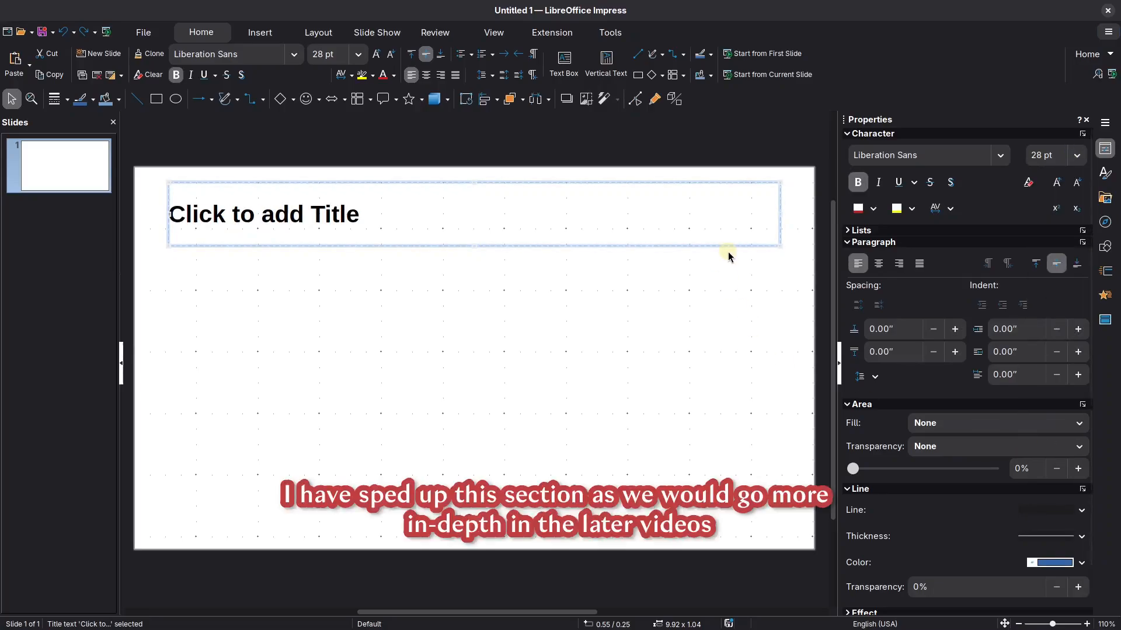
left_click(898, 156)
type("Adwaita Mono")
key("Return")
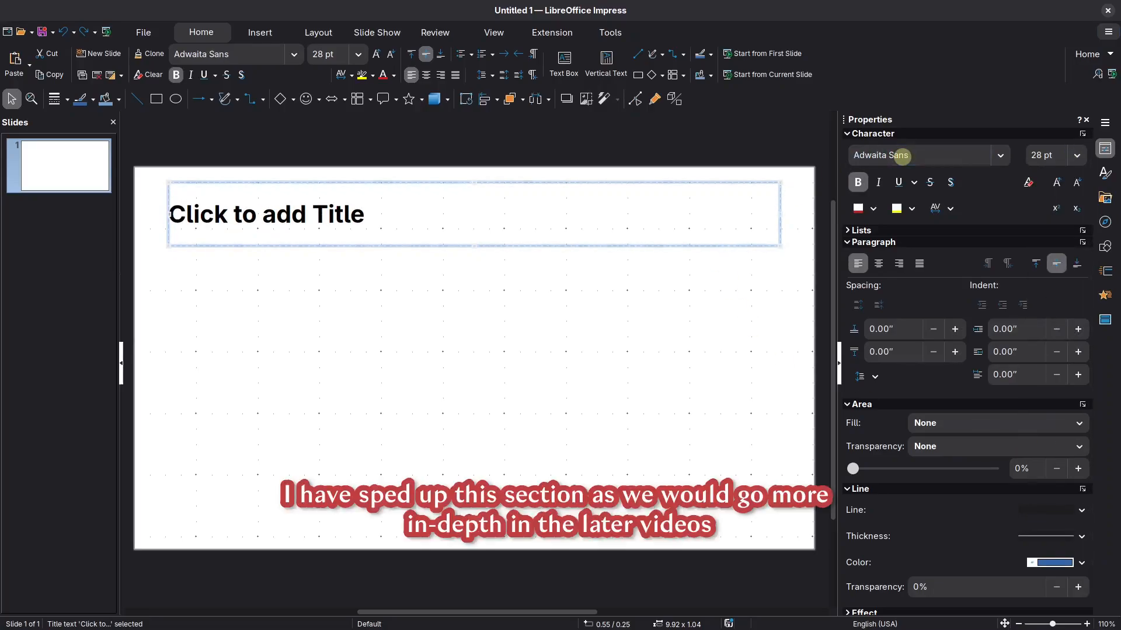
Draw a row of four evenly spaced rectangles below the title, each about 2.00" wide and 0.50" high
left_click(483, 315)
left_click(197, 99)
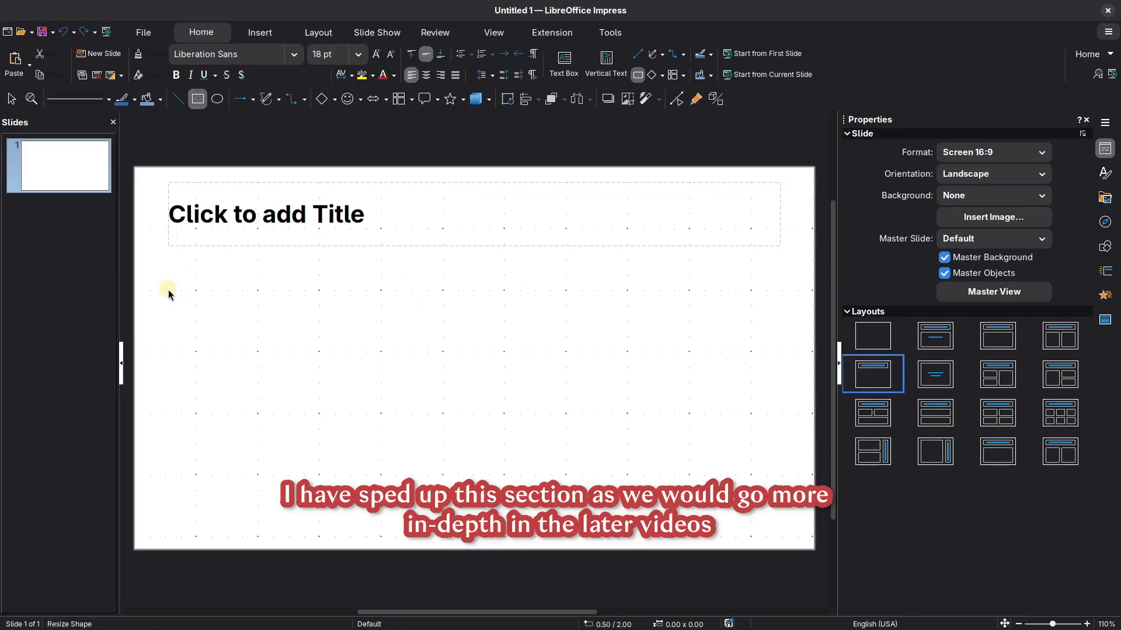
mouse_move(166, 290)
left_mouse_down()
mouse_move(287, 334)
mouse_move(289, 321)
mouse_move(416, 309)
mouse_move(747, 315)
left_mouse_up()
Fill the four rectangles with light orange and remove their outlines
left_click_drag(146, 274, 823, 359)
left_click(967, 199)
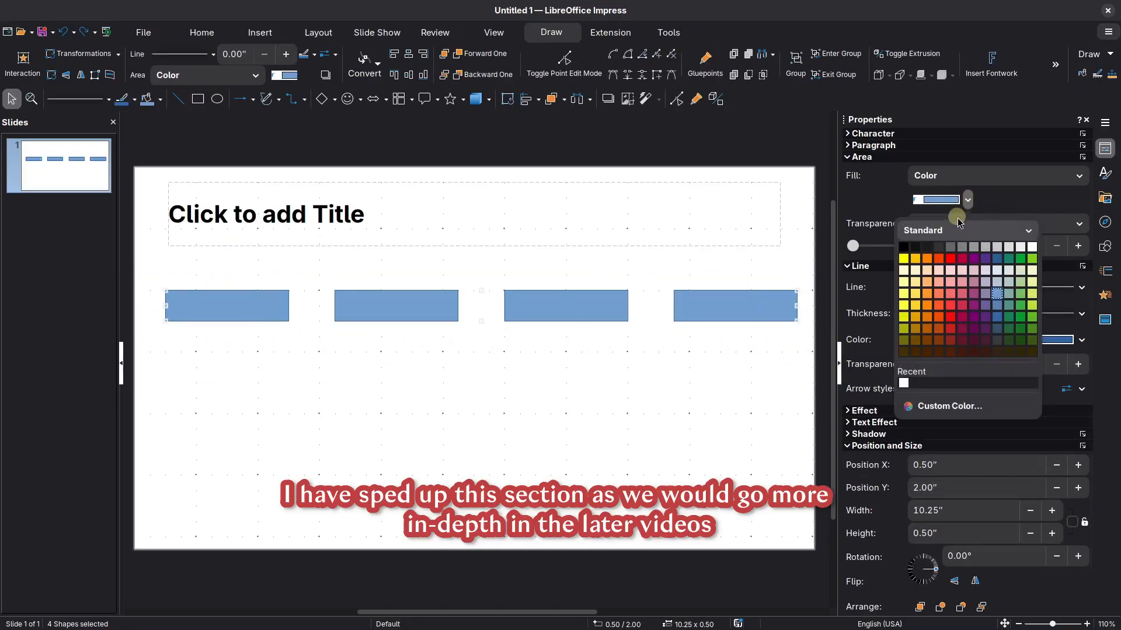
left_click(927, 270)
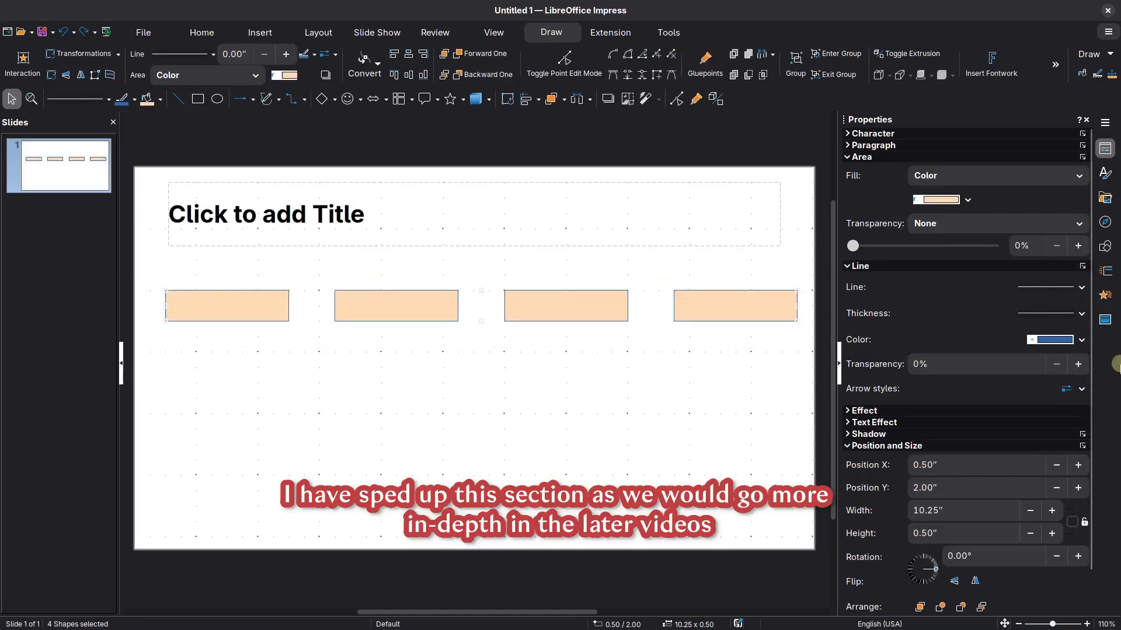
left_click(1081, 287)
left_click(1076, 315)
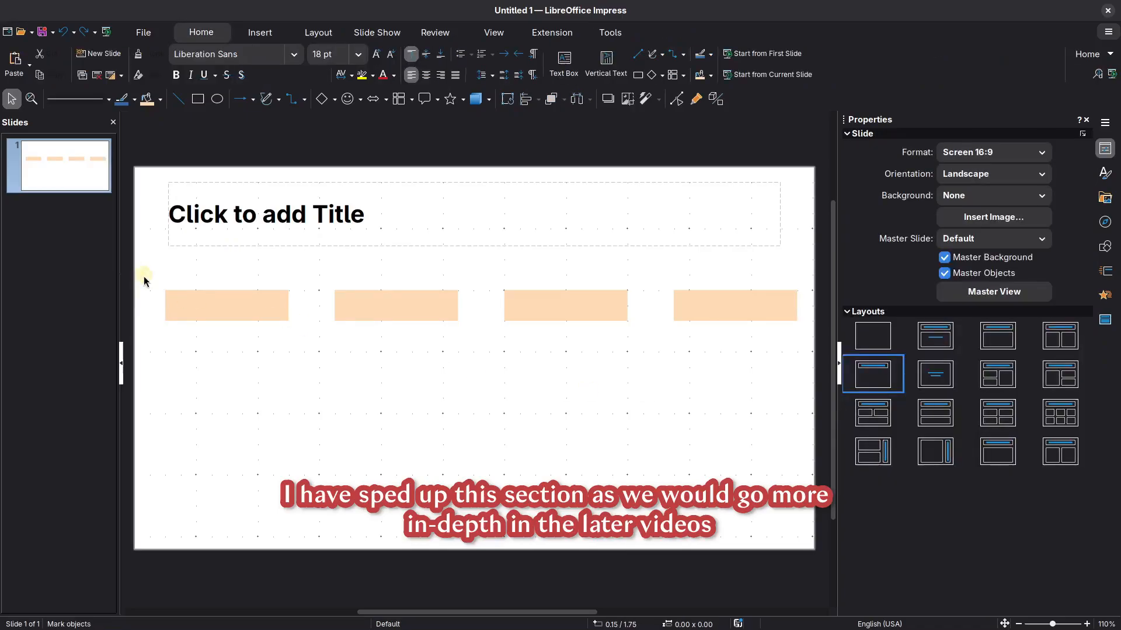
left_click_drag(144, 281, 832, 351)
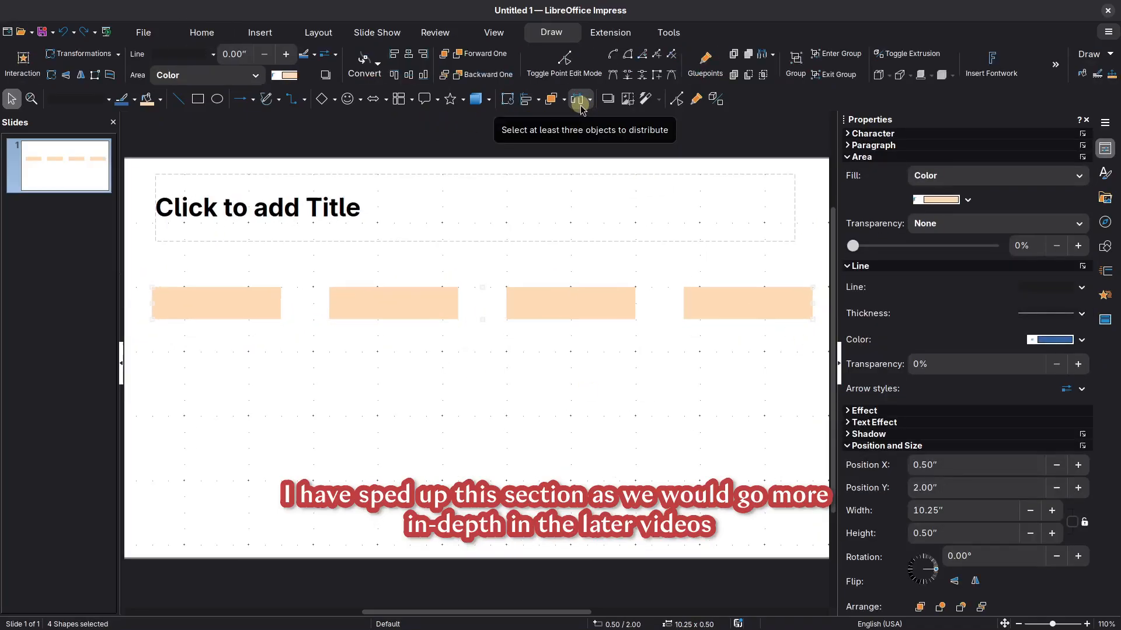
left_click(422, 274)
Label the first two orange rectangles "Insight 1" and "Insight 2"
left_click(230, 295)
type("Insight 1")
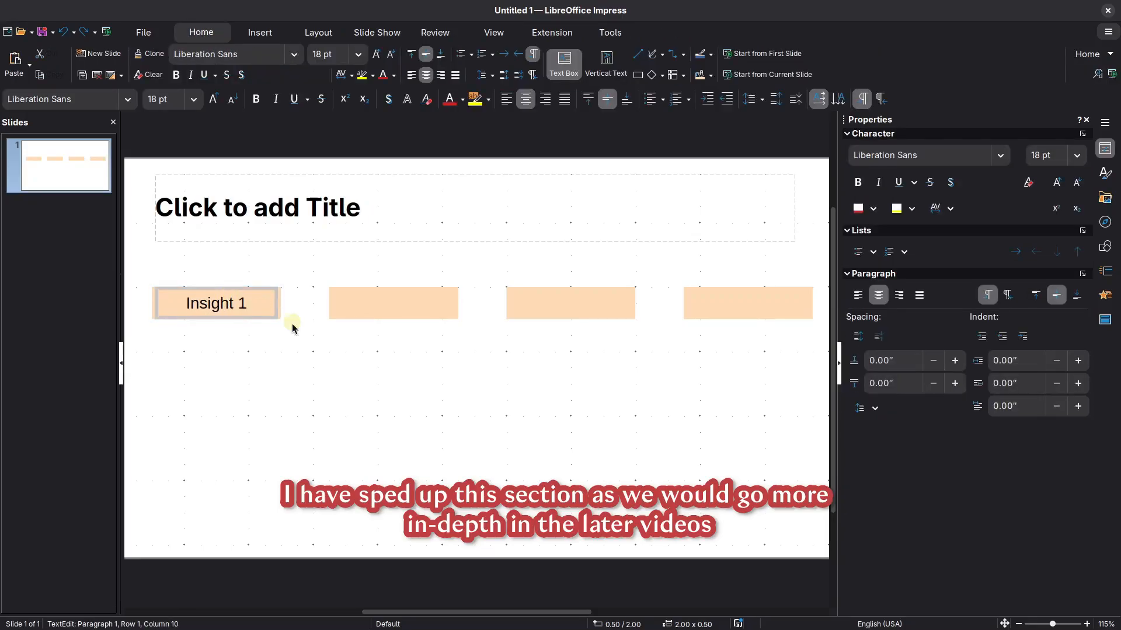
left_click(384, 303)
type("Insight 2")
left_click(548, 278)
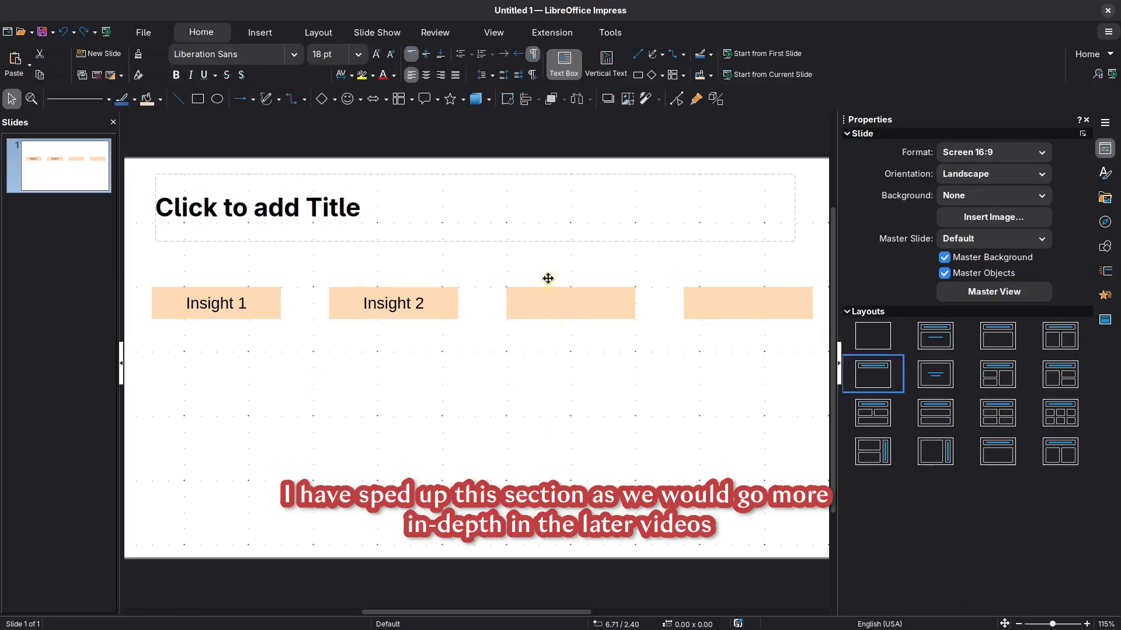
Label the third orange rectangle "Insights 3" and the fourth "Insight 4"
left_click(535, 304)
type("Insights 3")
left_click(620, 411)
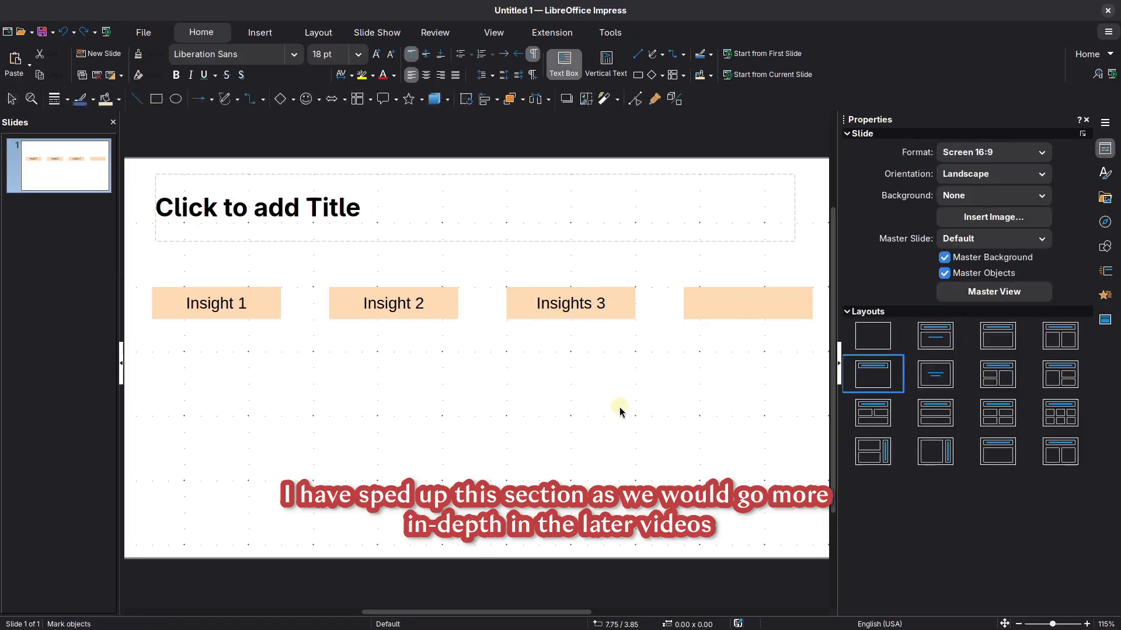
left_click(736, 302)
type("Insight")
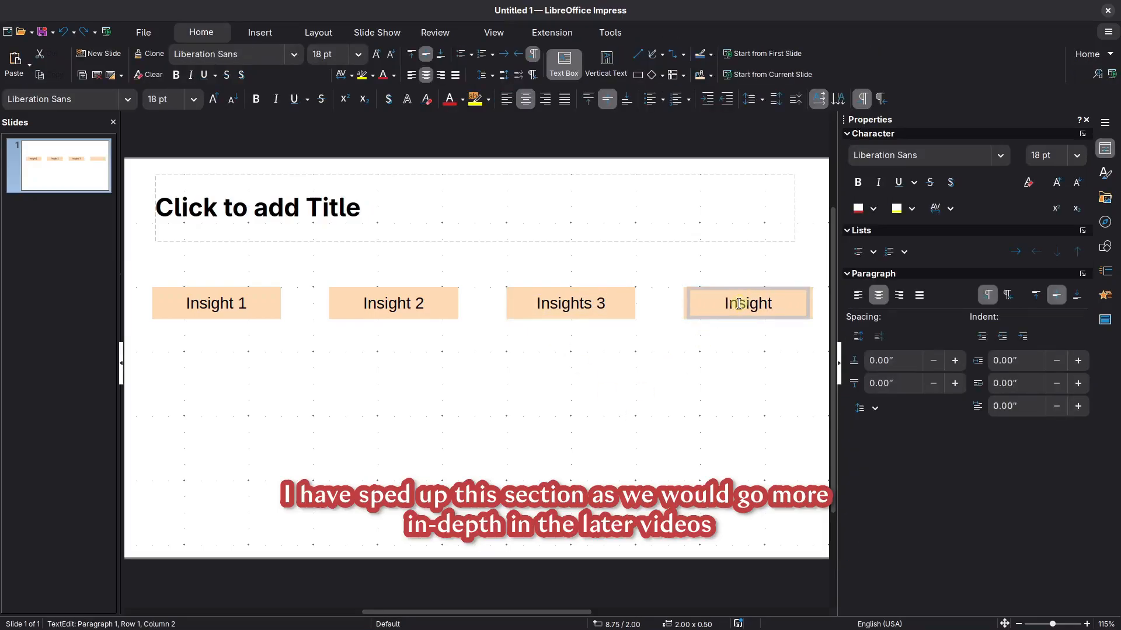
type(" 5")
key("BackSpace")
type("4")
left_click(703, 419)
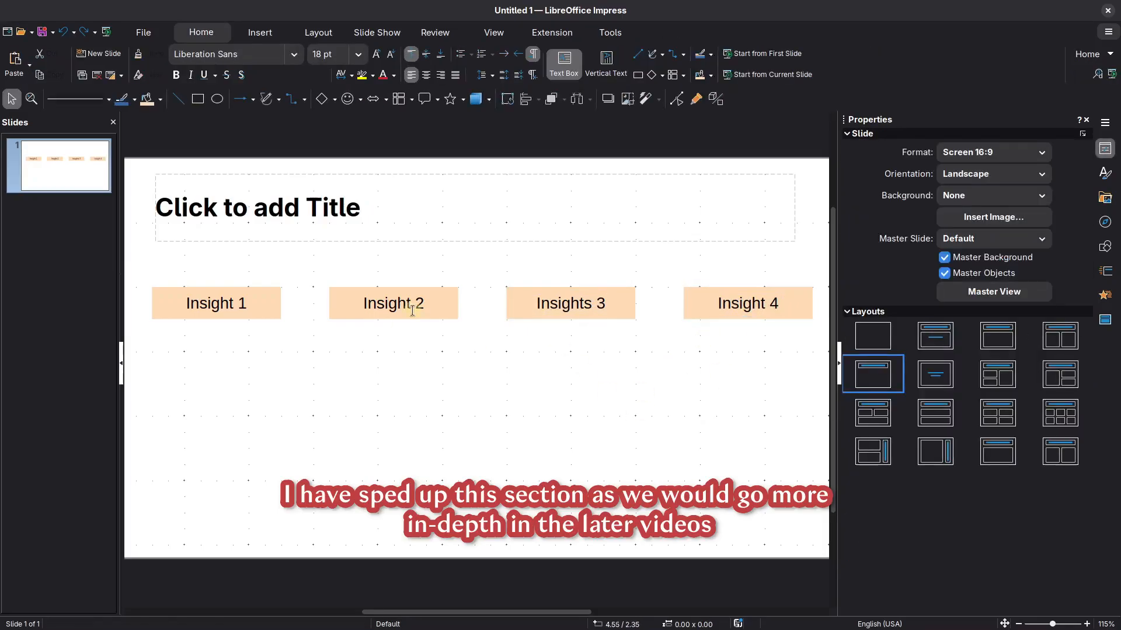
Draw four large boxes, each about 2.00" wide and 2.25" high, one directly below each orange label rectangle
left_click(200, 104)
right_click(153, 339)
left_click(326, 339)
mouse_move(160, 340)
left_mouse_down()
mouse_move(283, 468)
mouse_move(282, 481)
left_mouse_up()
left_click_drag(230, 413, 407, 418)
mouse_move(432, 417)
left_mouse_down()
mouse_move(592, 424)
mouse_move(579, 424)
left_mouse_up()
left_click_drag(591, 424, 760, 425)
Select the four large boxes together and set their area fill to None
left_click_drag(138, 494, 820, 328)
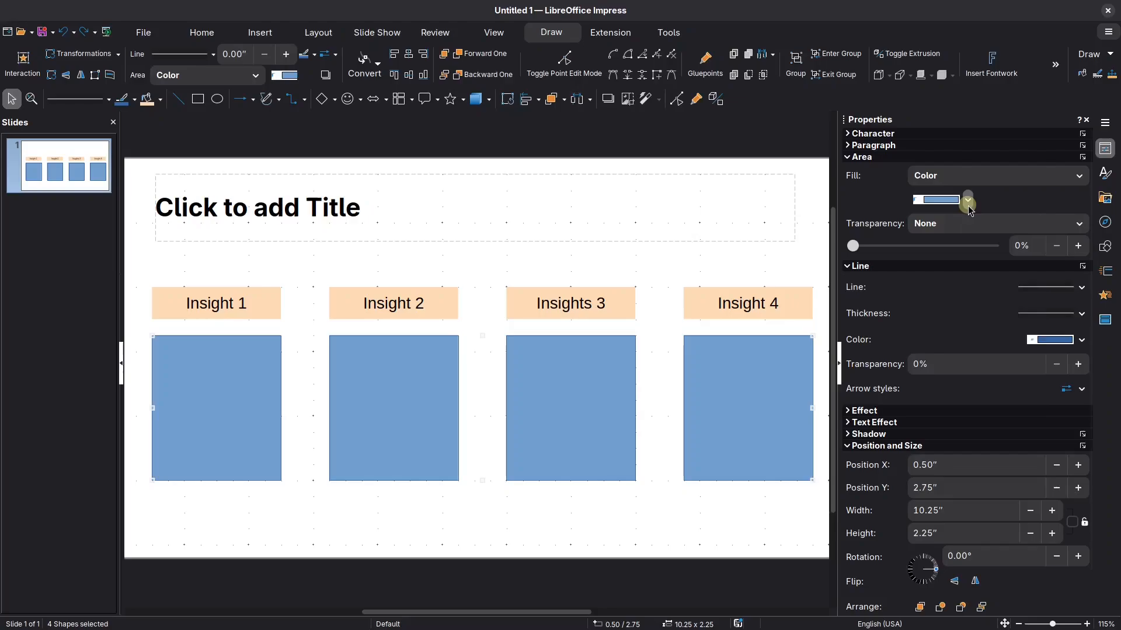
left_click(967, 201)
left_click(1021, 175)
left_click(1011, 176)
left_click(1013, 192)
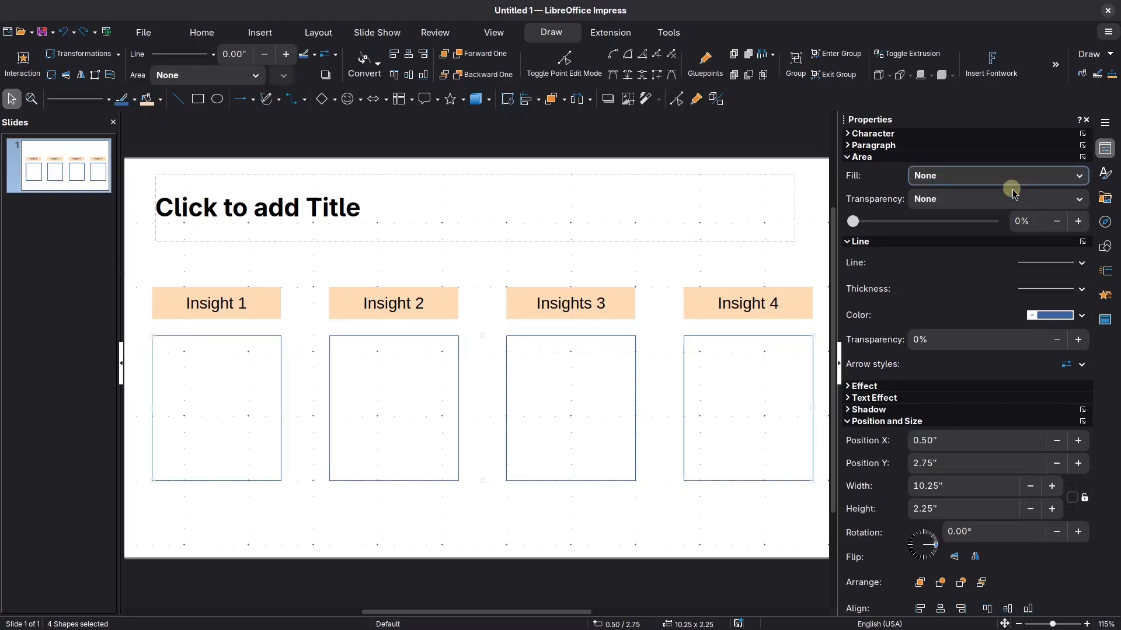
Set the outline thickness of the four large boxes to 2.0 pt
left_click(1082, 263)
left_click(1083, 307)
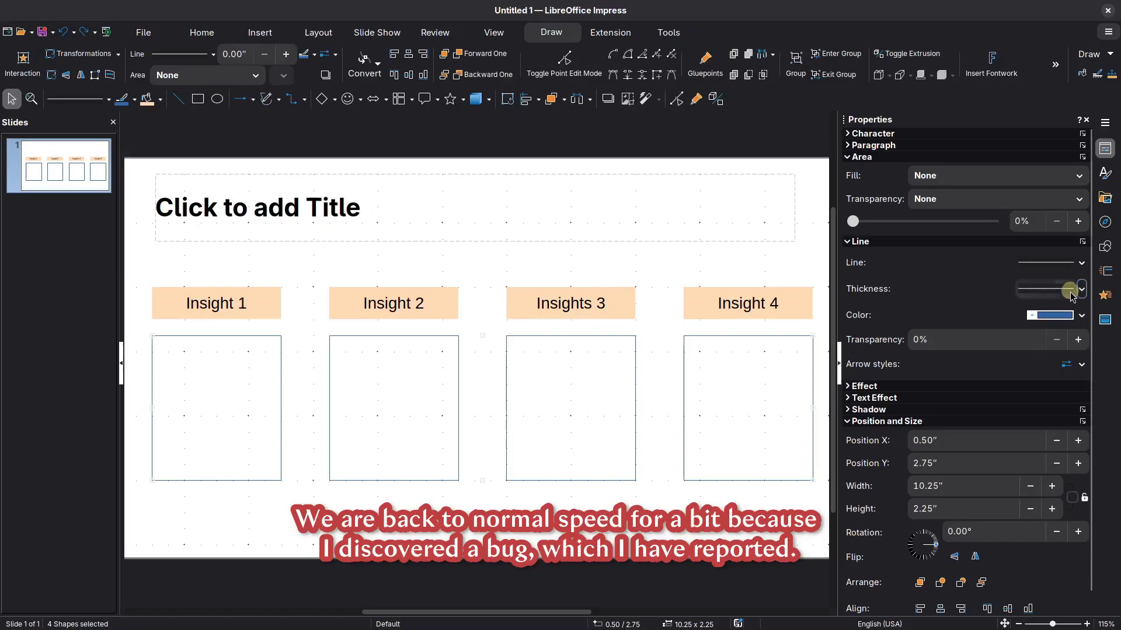
left_click(1068, 290)
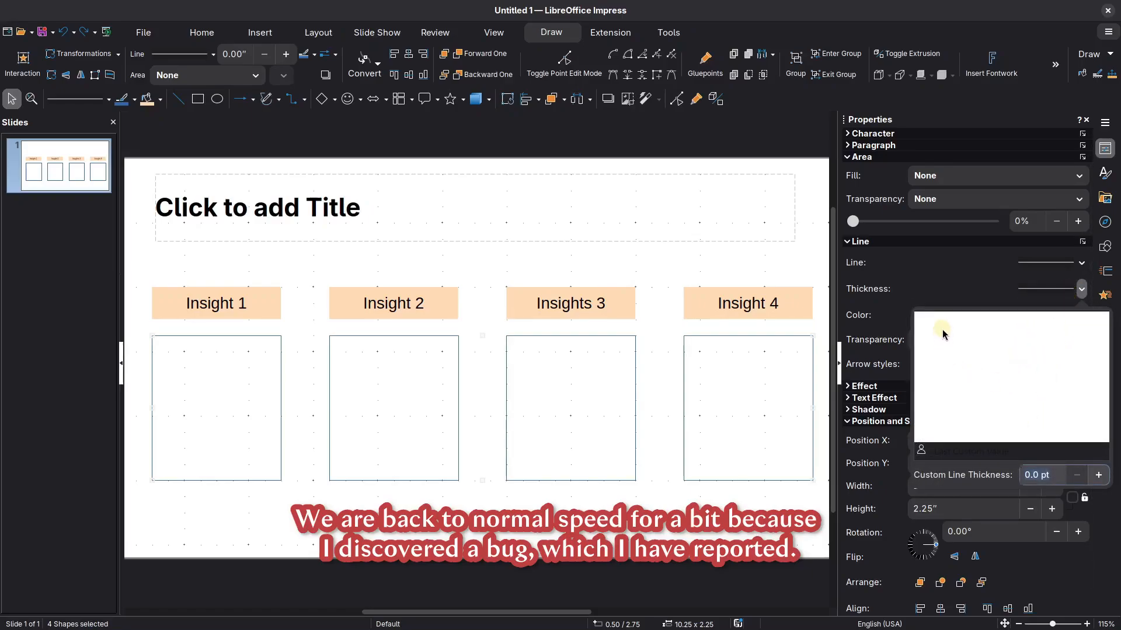
left_click(1098, 476)
left_click(1098, 475)
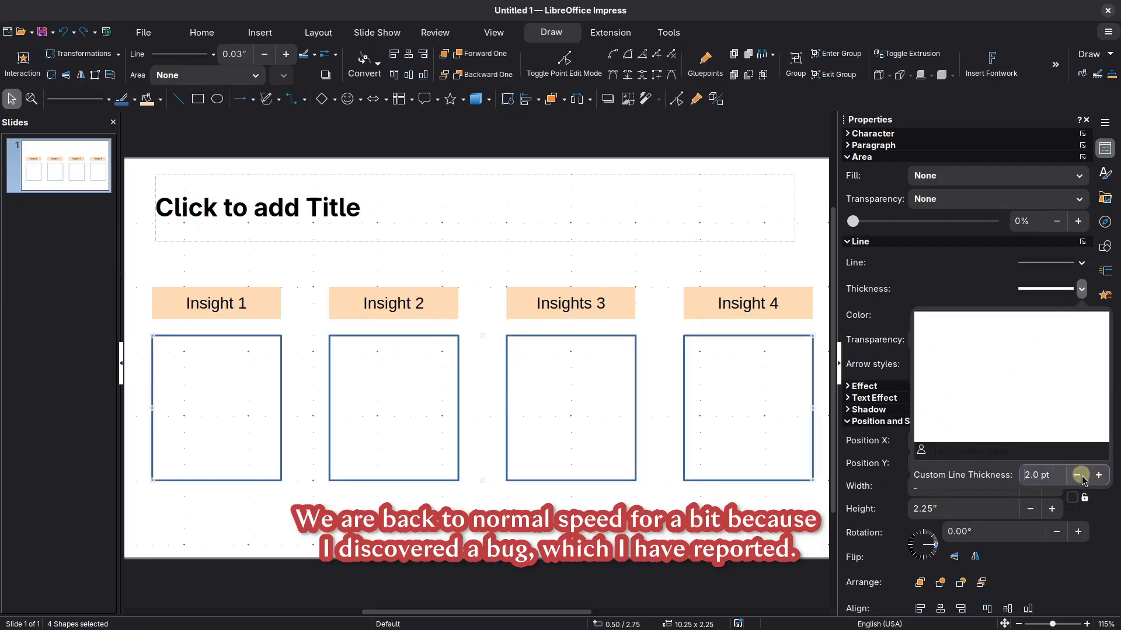
left_click(1078, 476)
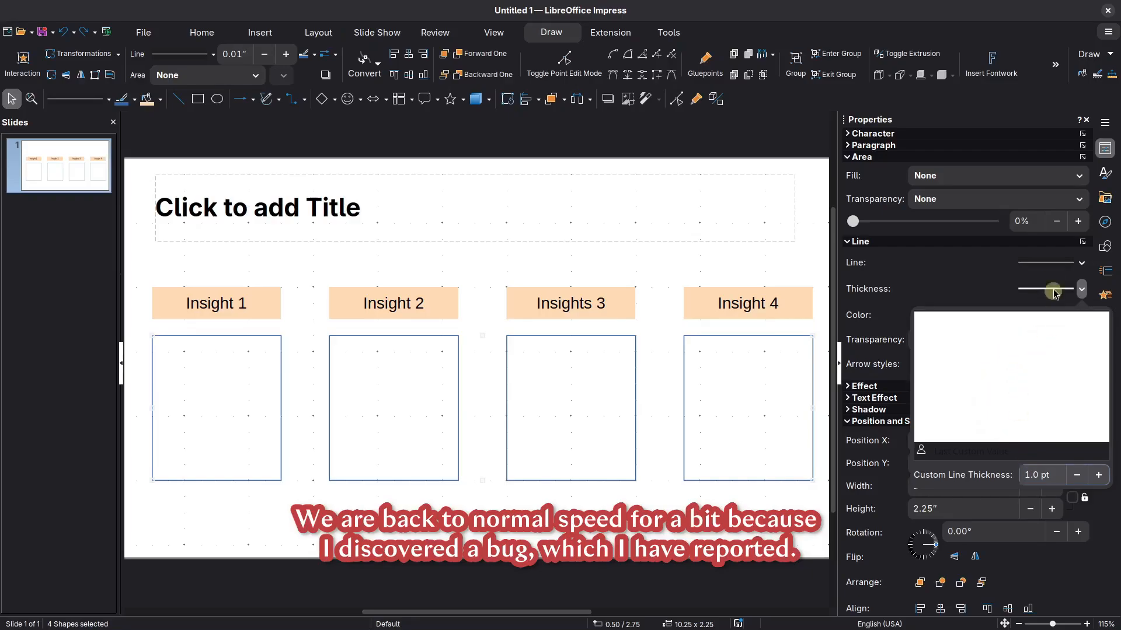
left_click(1099, 476)
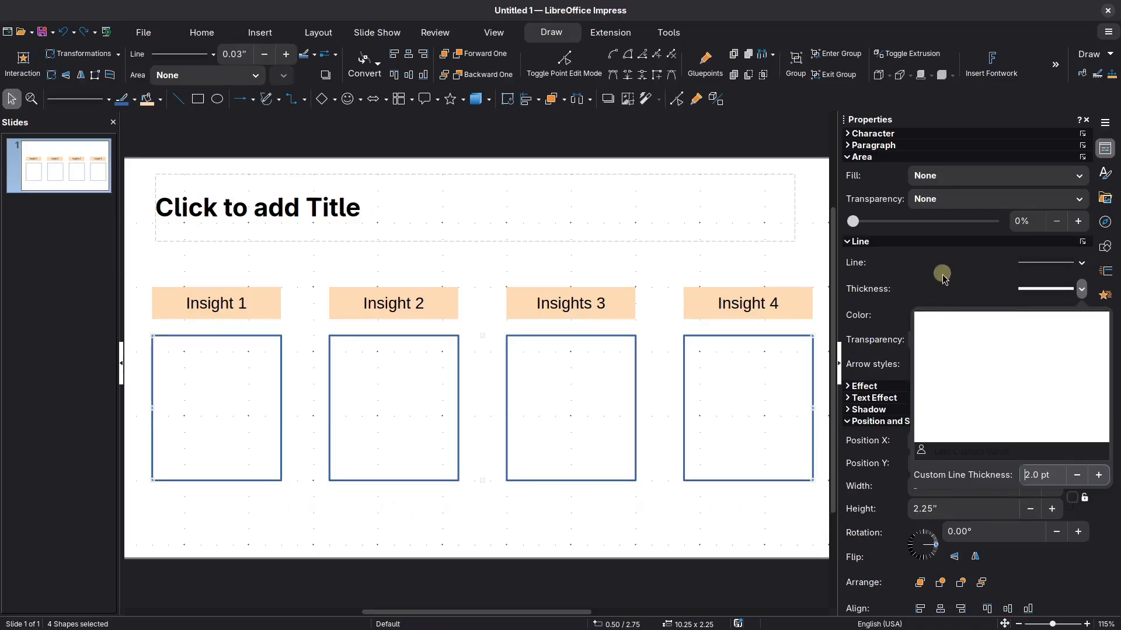
left_click(942, 274)
Change the outline color of the four large boxes to black
left_click(1083, 315)
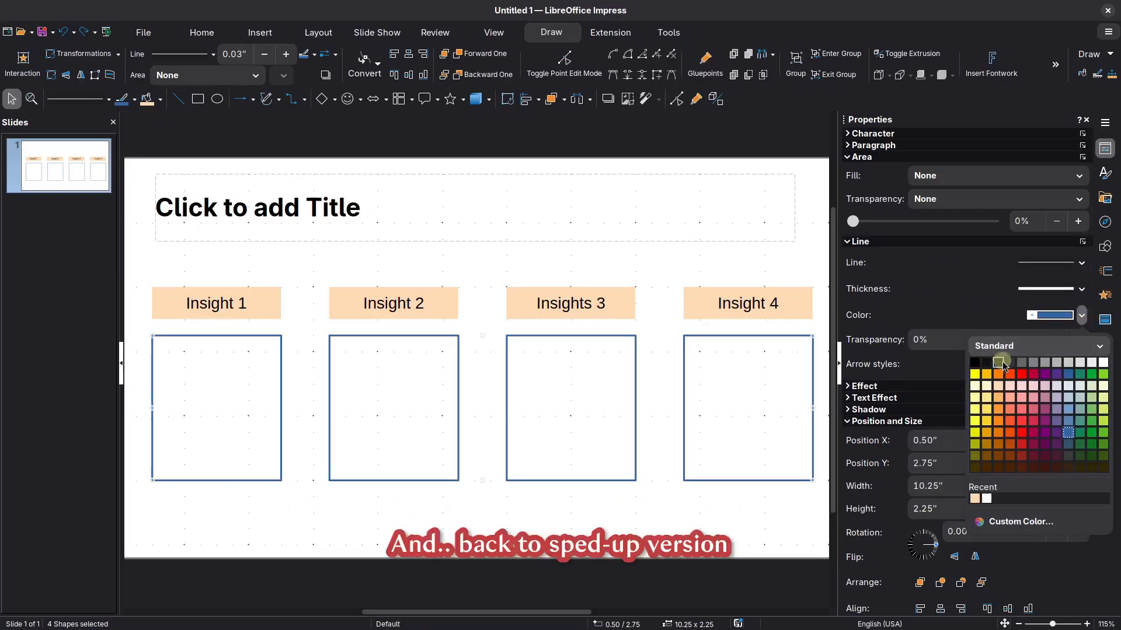
left_click(978, 365)
left_click(647, 560)
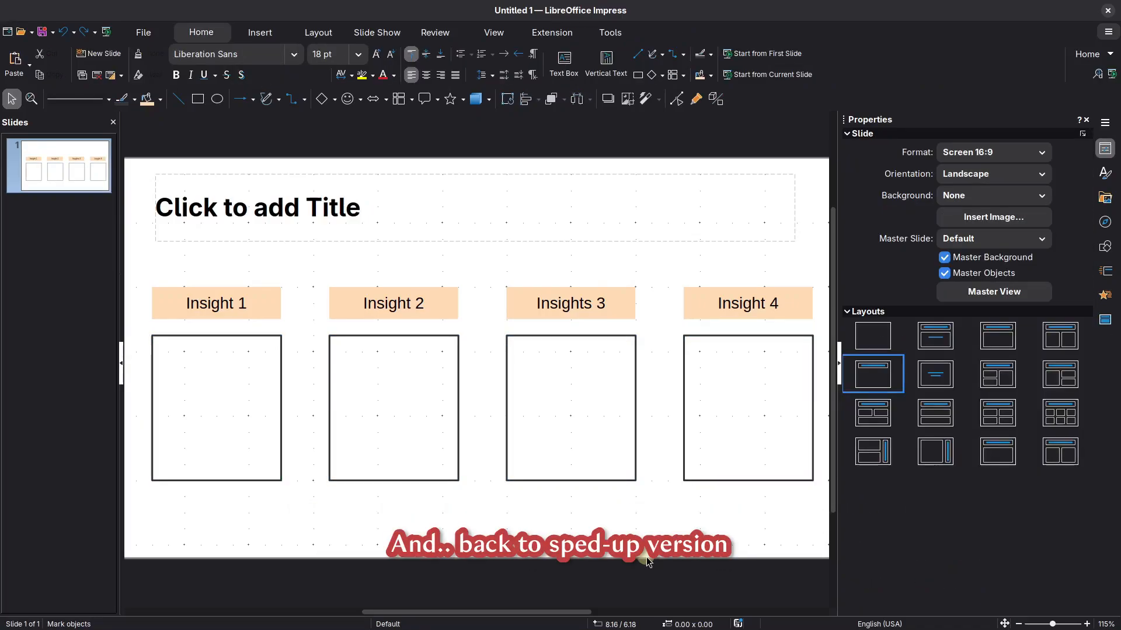
left_click(153, 339)
left_click(862, 157)
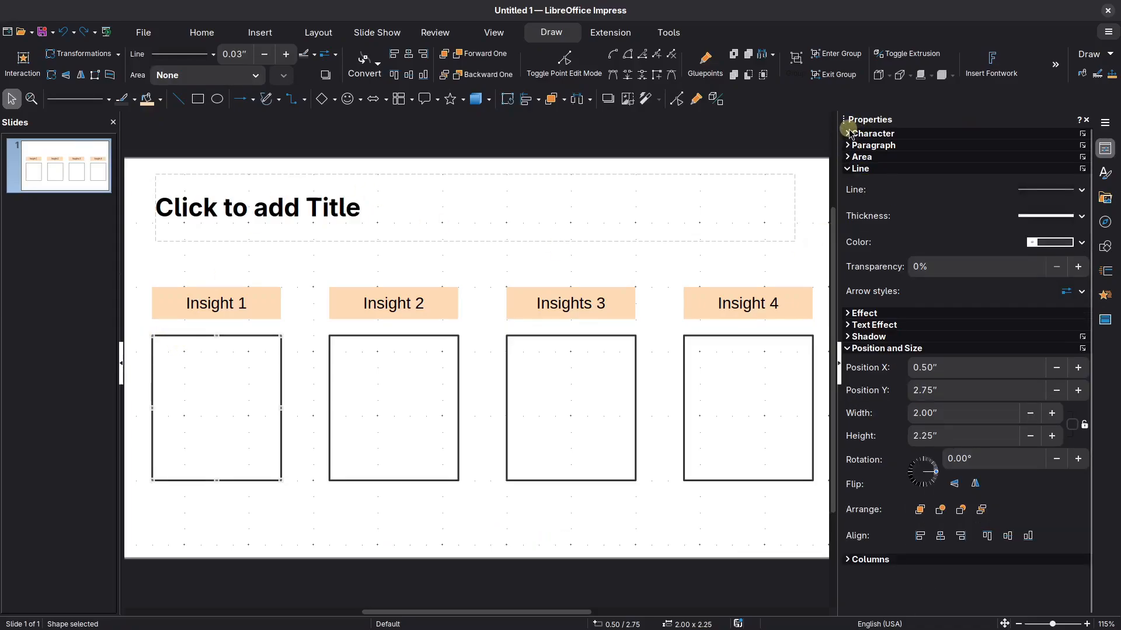
left_click(872, 133)
left_click(872, 227)
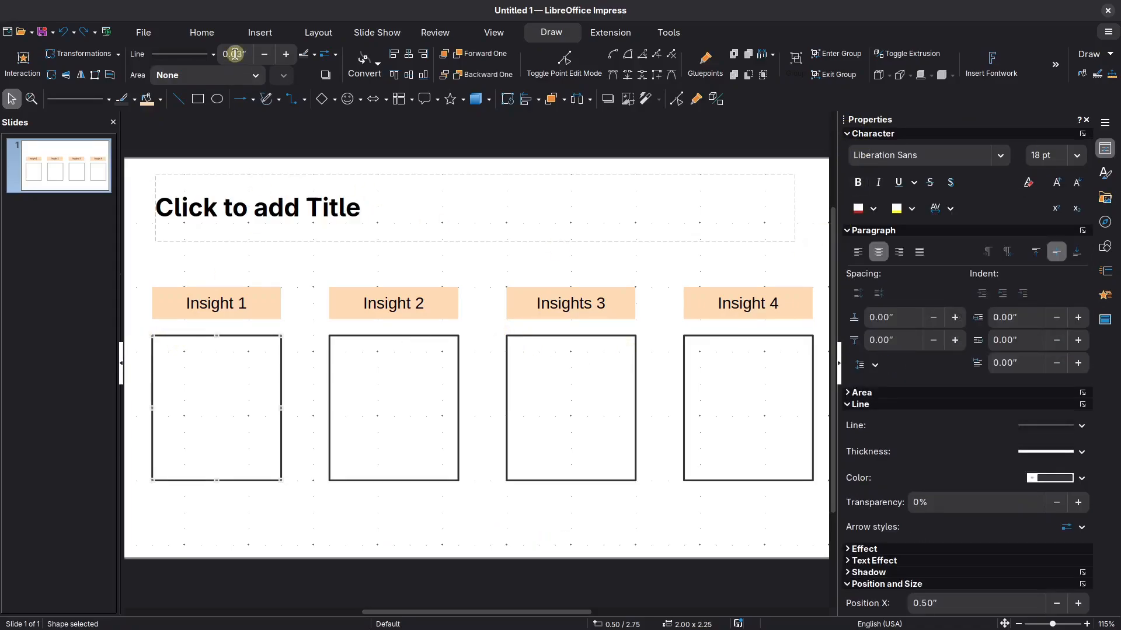
left_click(201, 32)
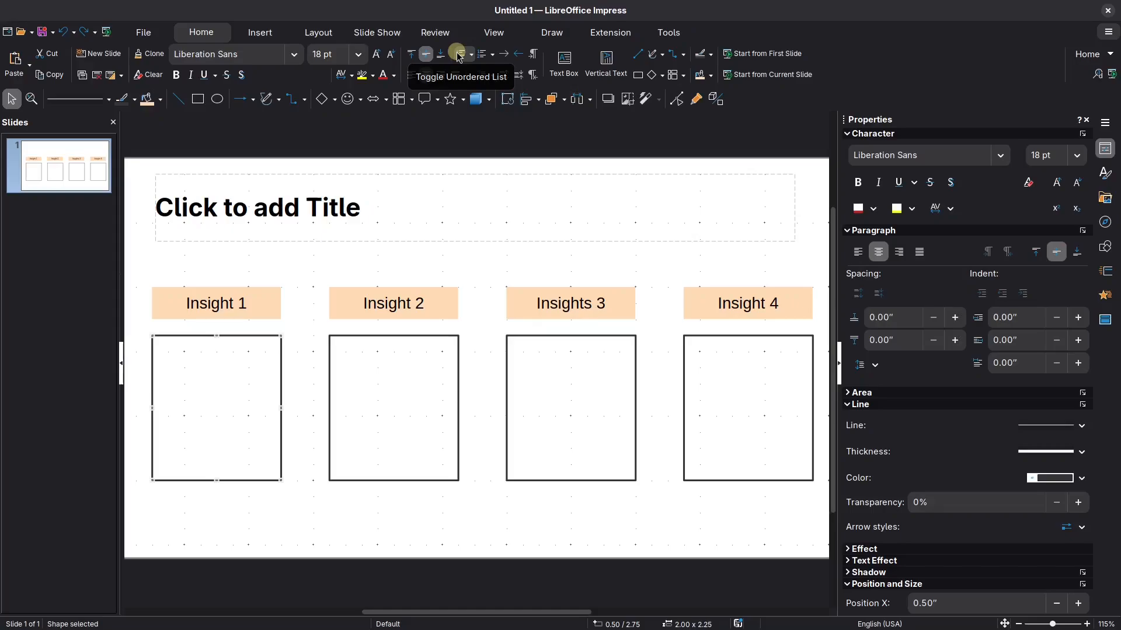
left_click(240, 376)
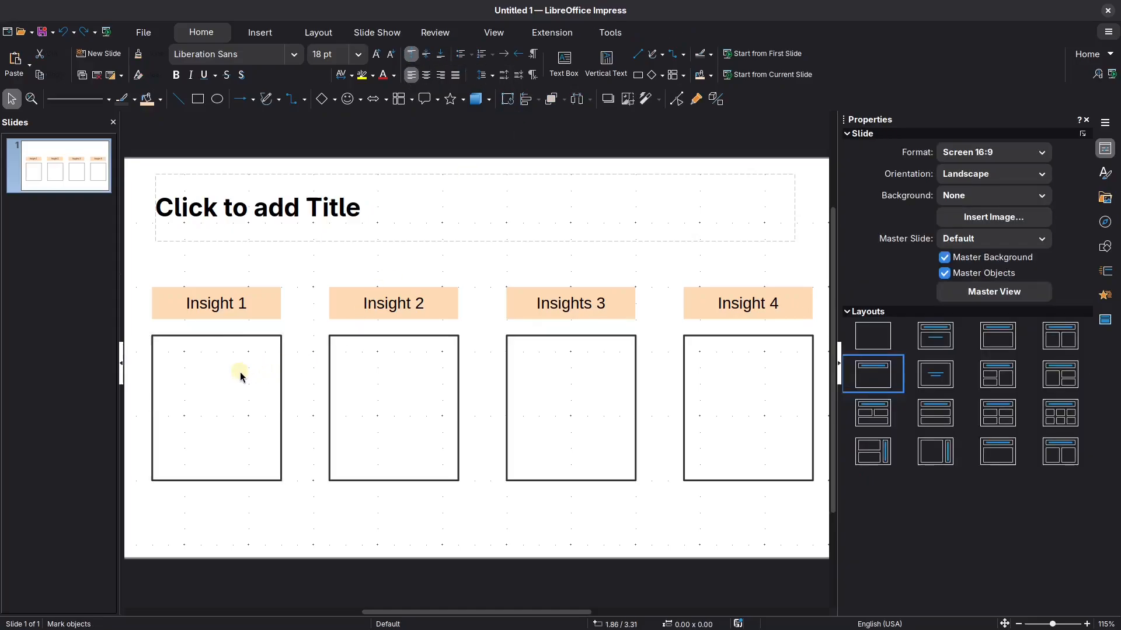
Enter "This is description" in the box below Insight 1 and start a new paragraph
left_click(242, 334)
type("This i")
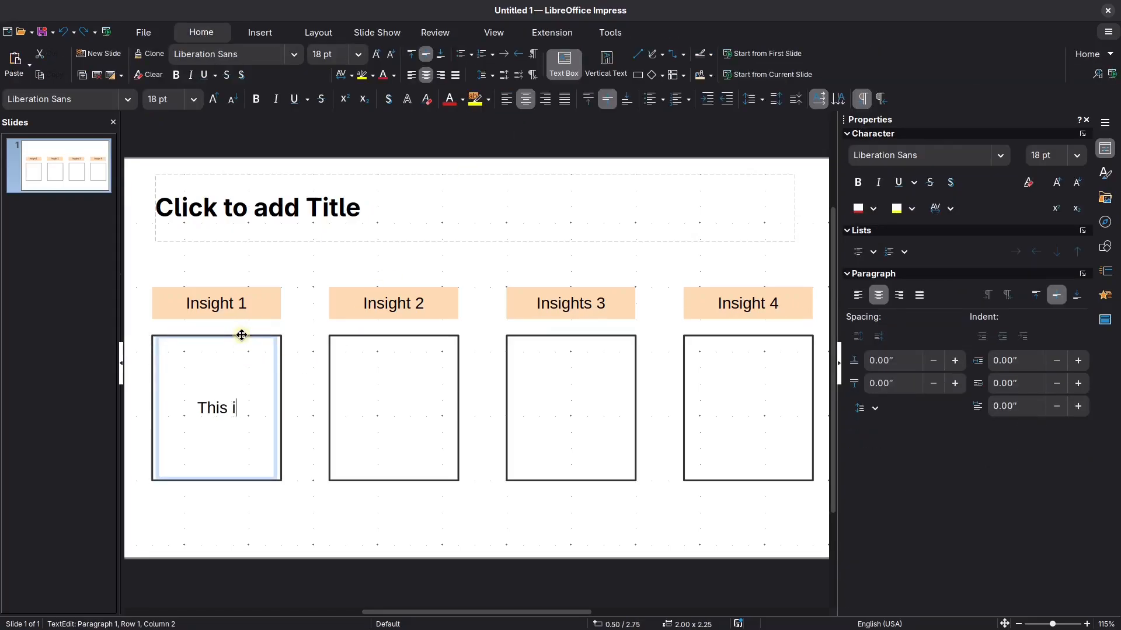
type("s description")
key("Return")
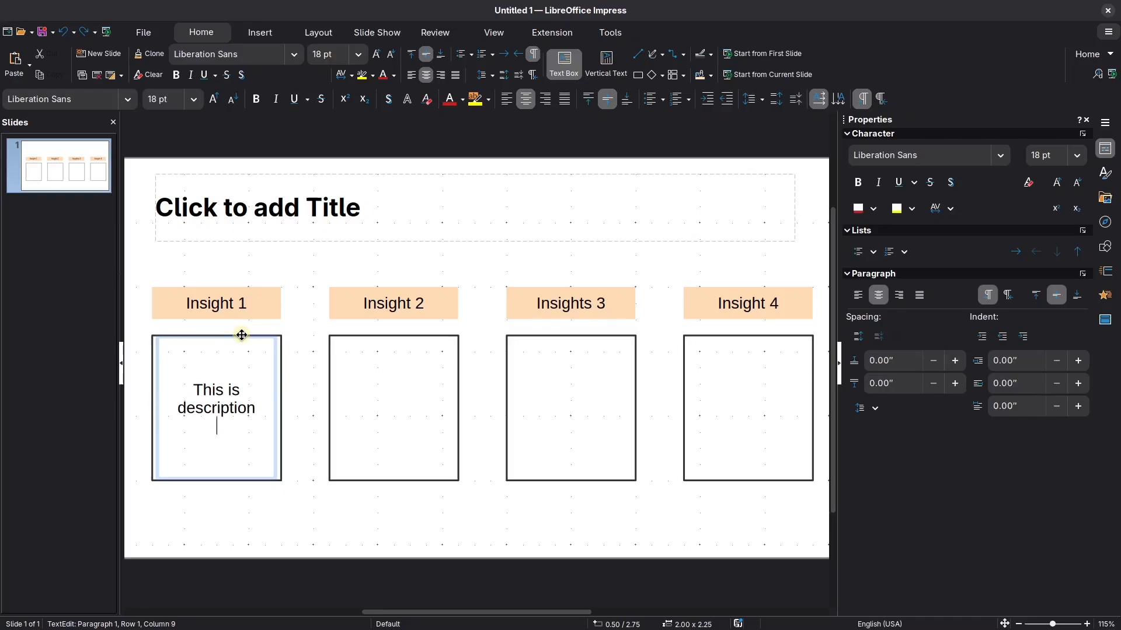
Left-align the text in the box below Insight 1 and turn it into a bulleted list
left_click(411, 75)
left_click(260, 338)
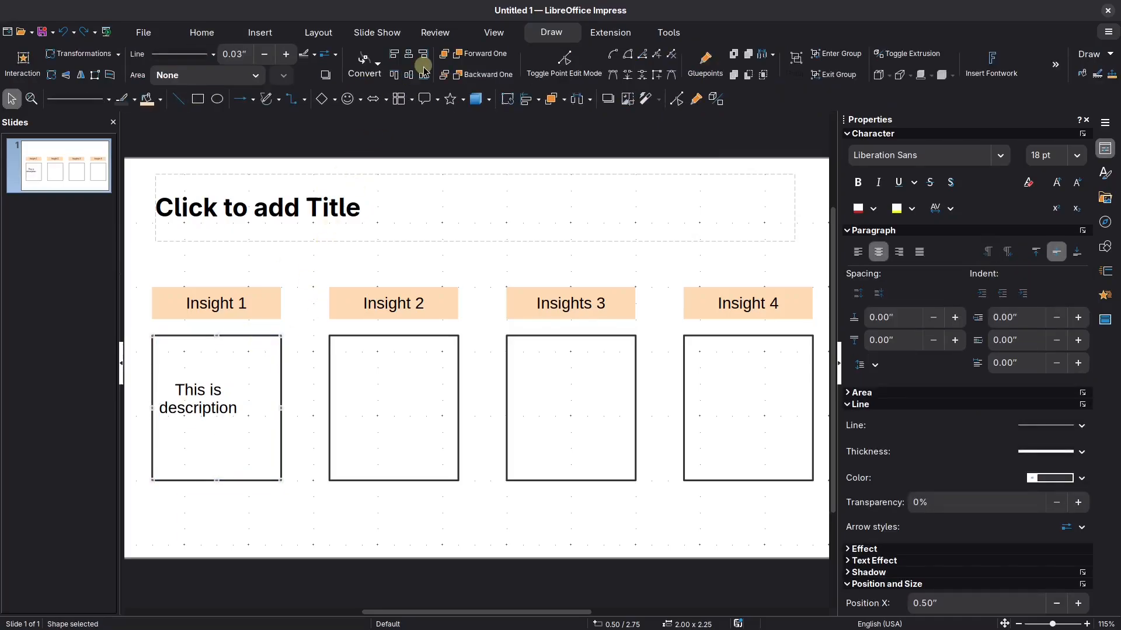
left_click(201, 32)
left_click(411, 75)
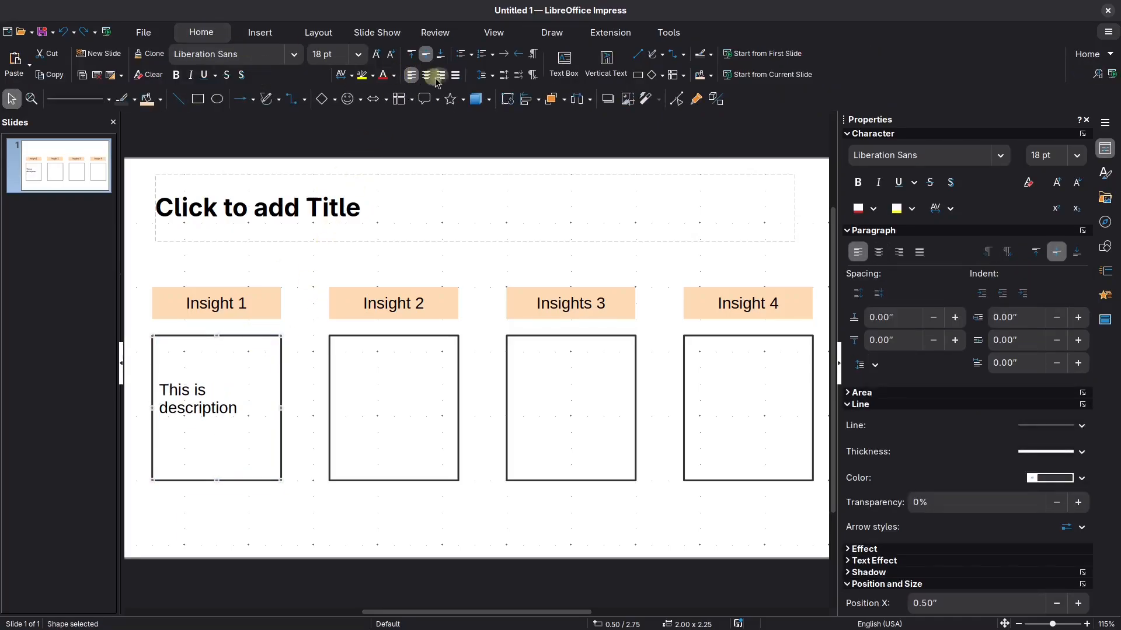
left_click(462, 54)
Add "Bullet point 2" as the second bullet in the box below Insight 1
left_click(229, 409)
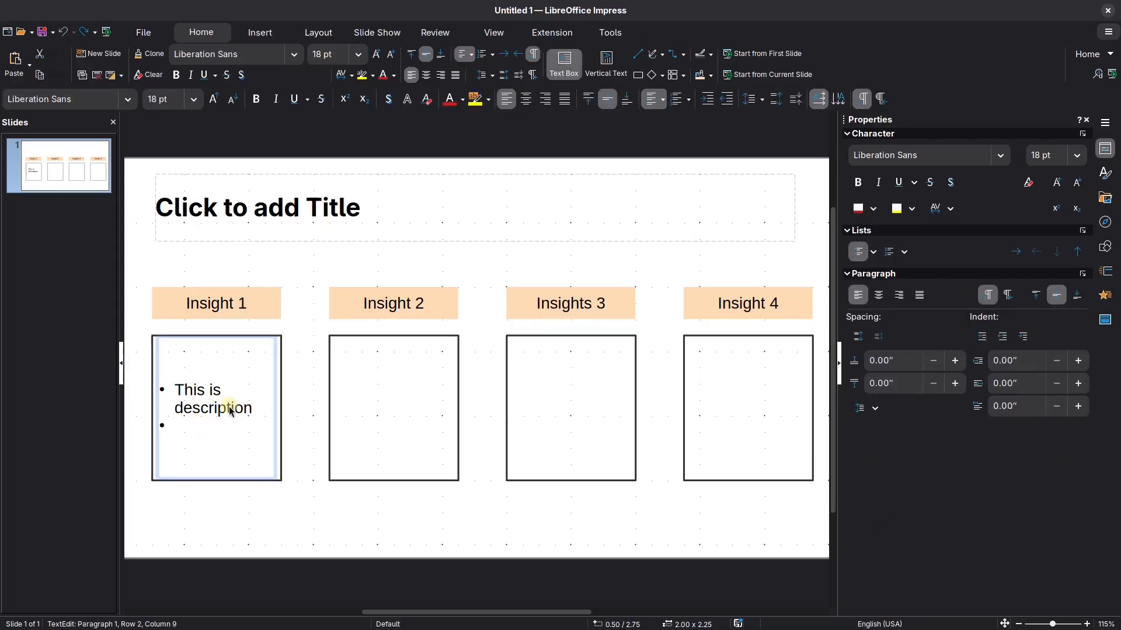
key("Down")
key("BackSpace")
key("ctrl+z")
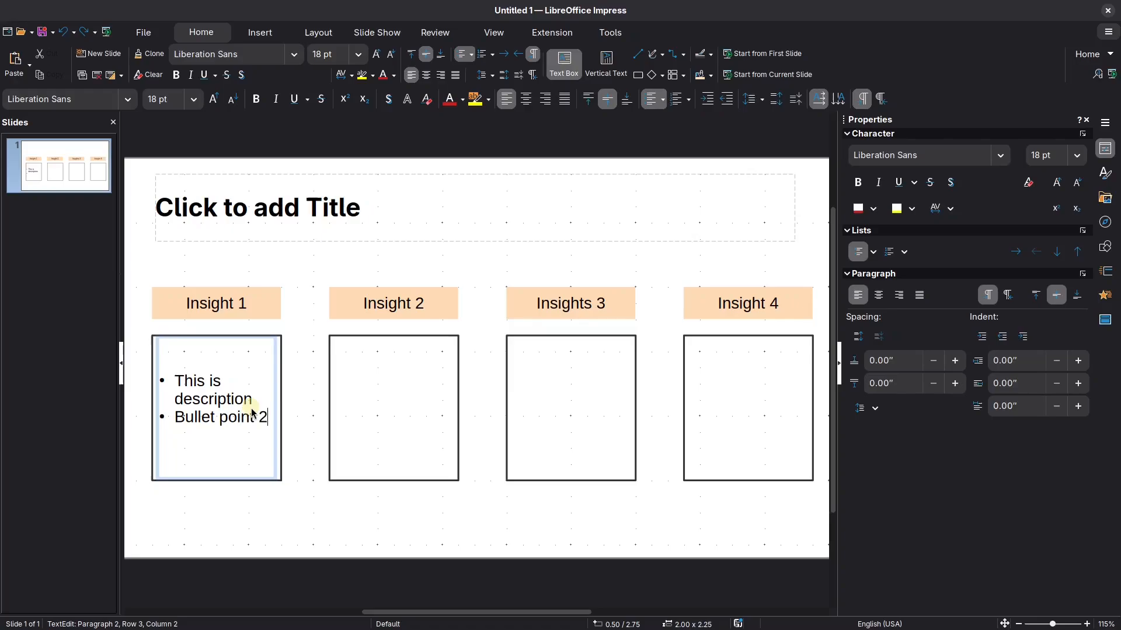
left_click(325, 529)
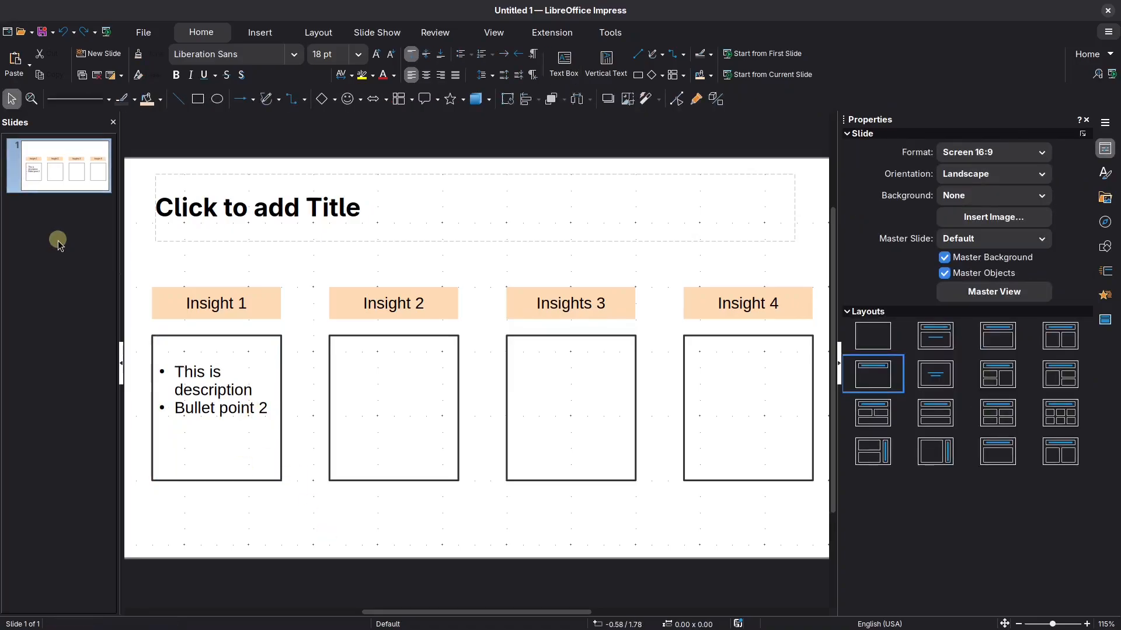